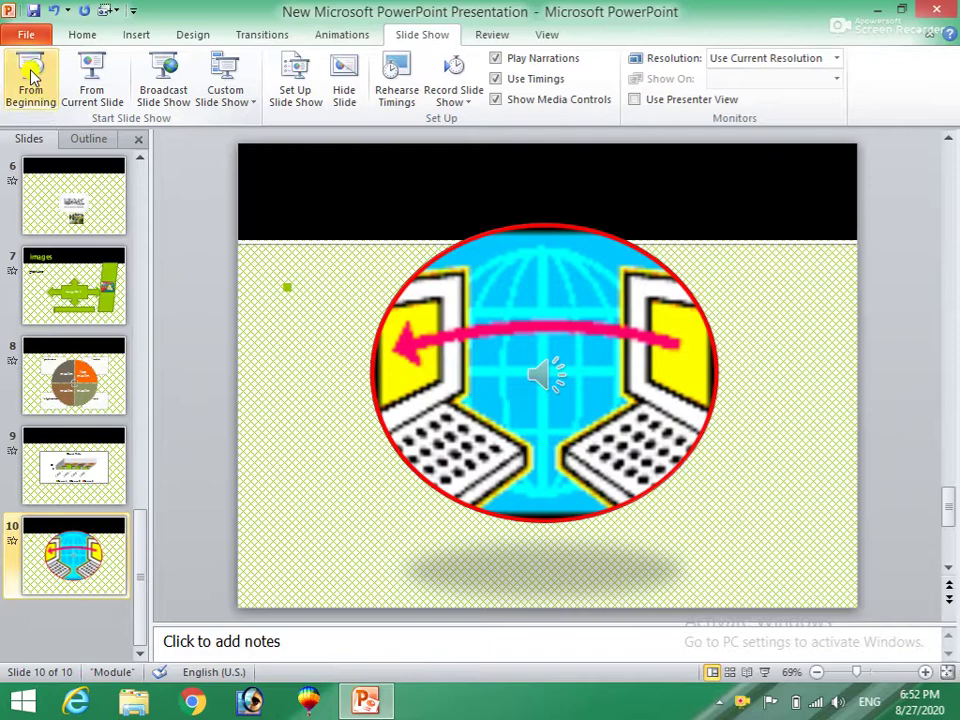
# - Play the show from the beginning, then from the current slide, exiting each at the end
pyautogui.click(31, 77)
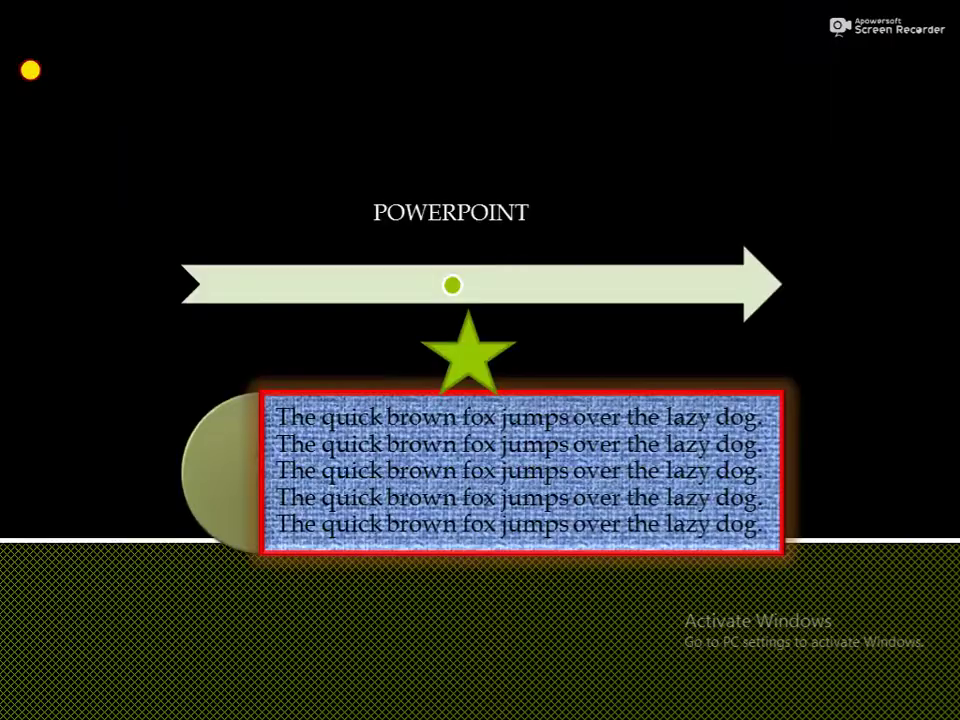
pyautogui.click(44, 98)
pyautogui.click(52, 108)
pyautogui.click(52, 108)
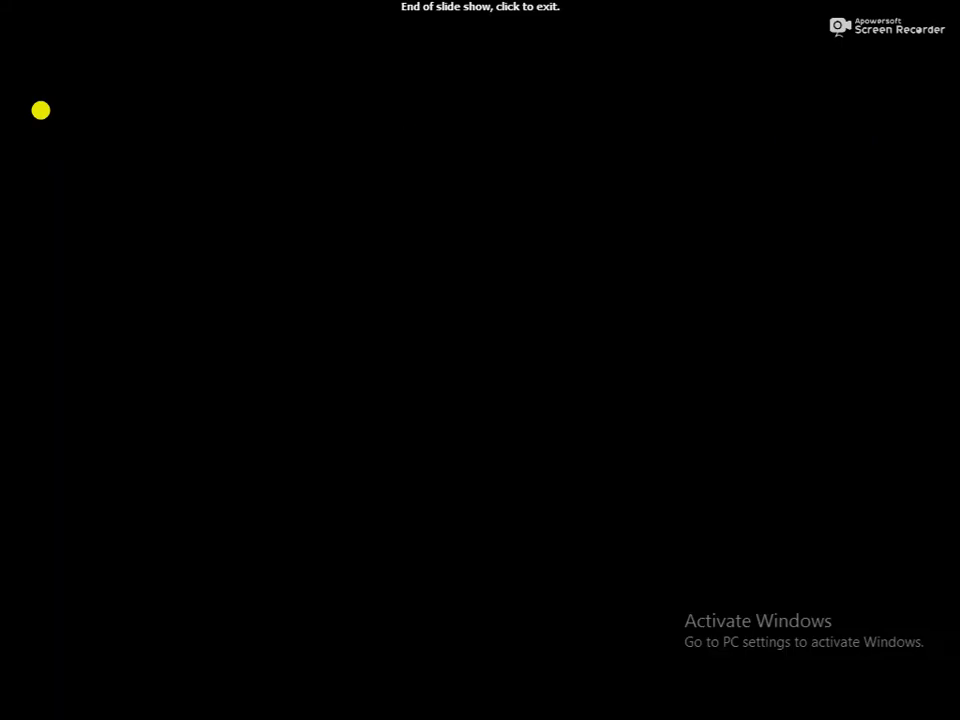
pyautogui.click(40, 110)
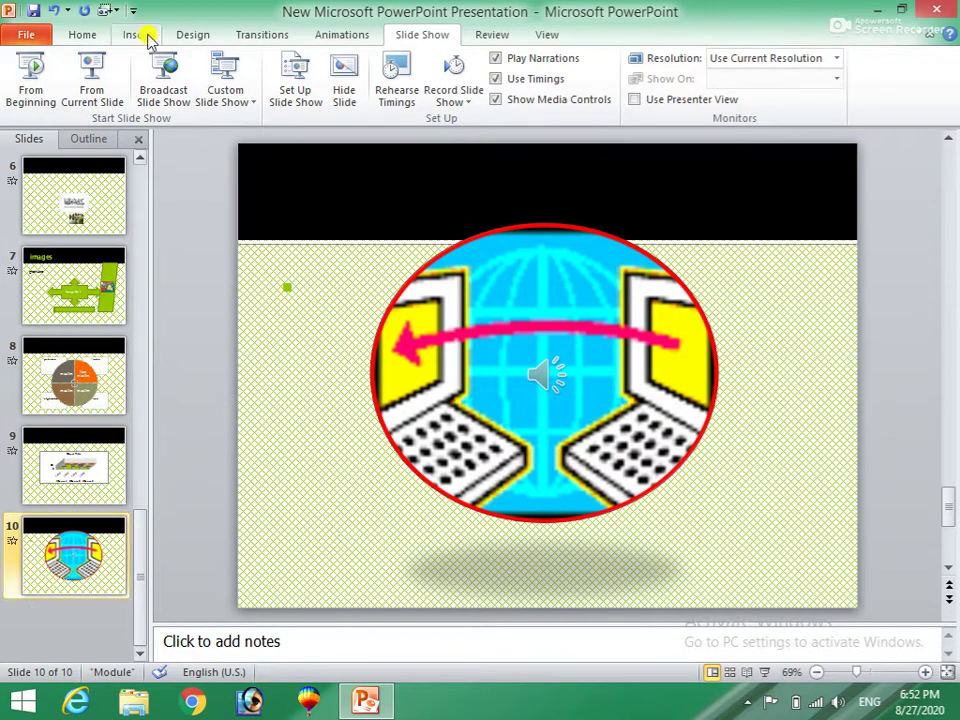
pyautogui.click(92, 77)
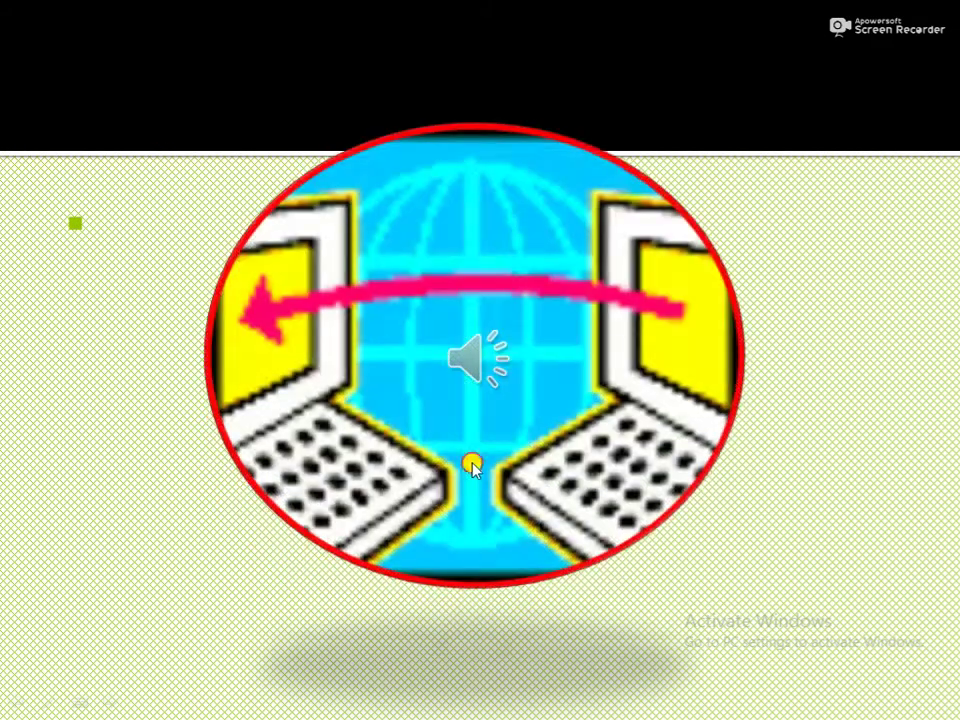
pyautogui.click(534, 537)
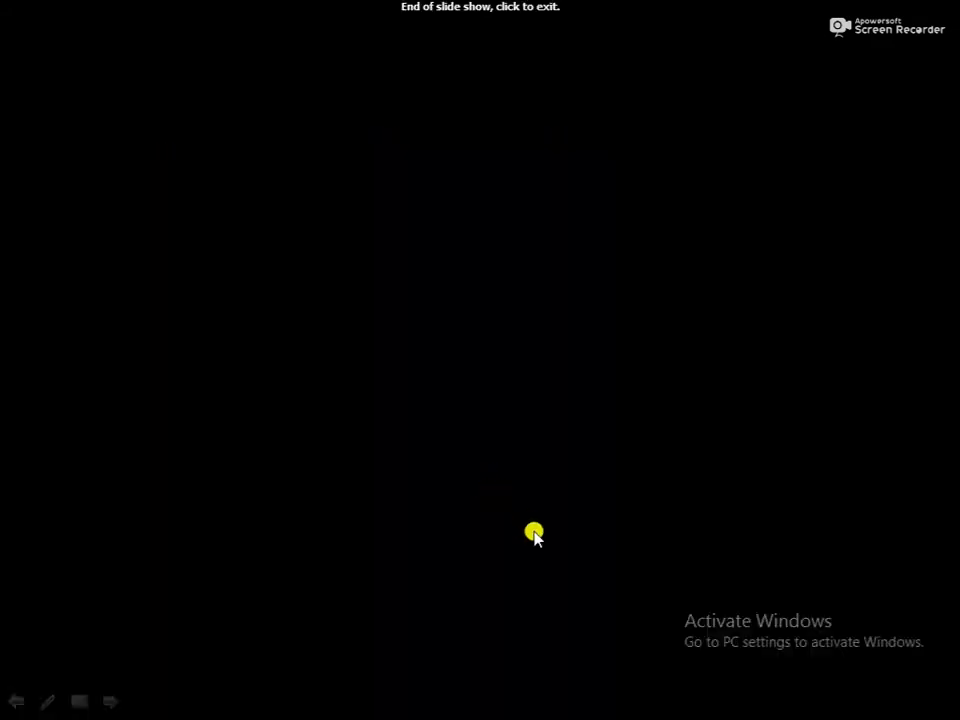
pyautogui.click(489, 508)
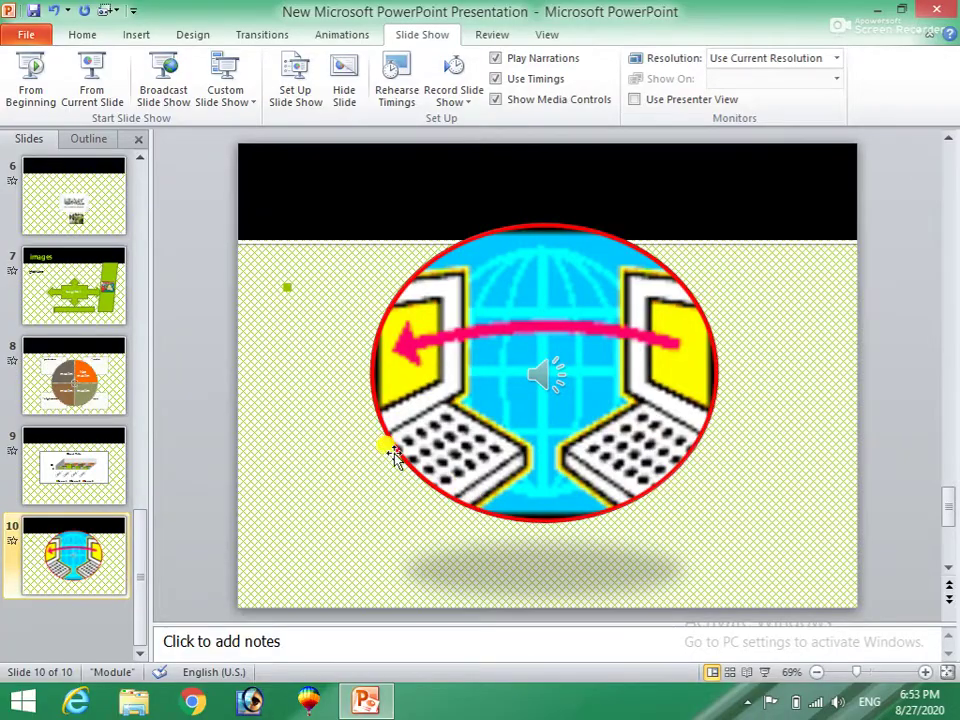
# - Cancel the Broadcast Slide Show offer and bring up the Custom Slide Show choices
pyautogui.click(165, 88)
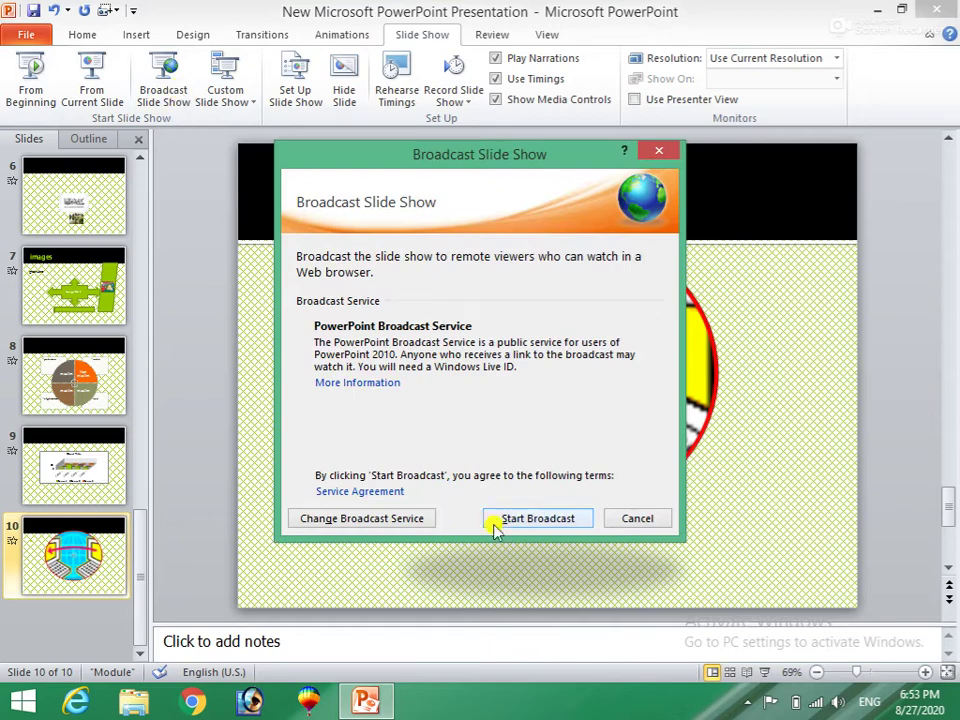
pyautogui.click(640, 518)
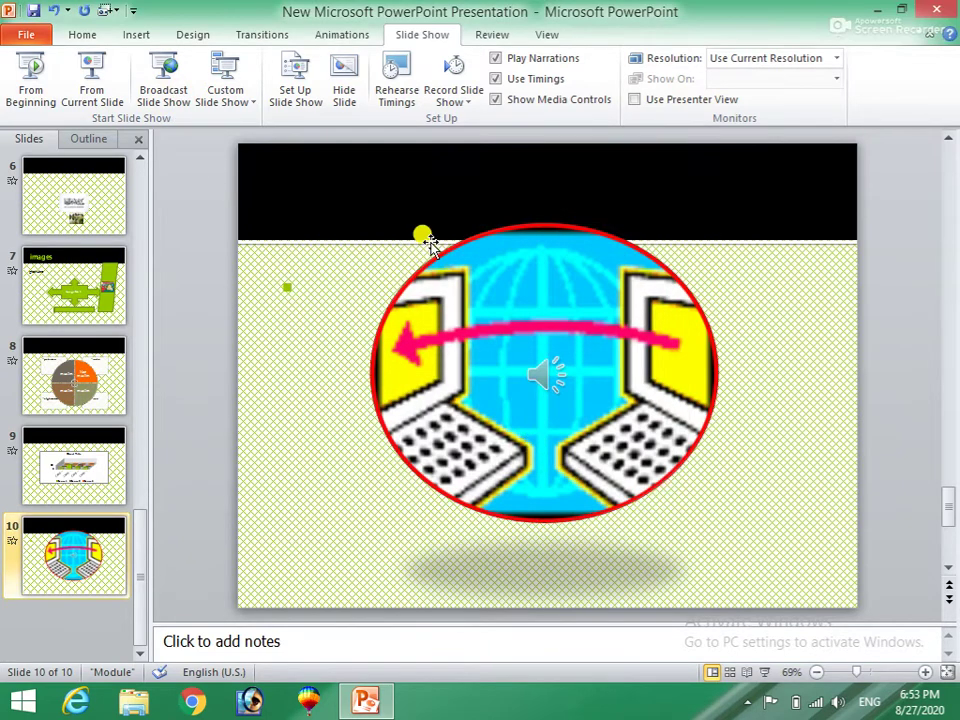
pyautogui.click(247, 106)
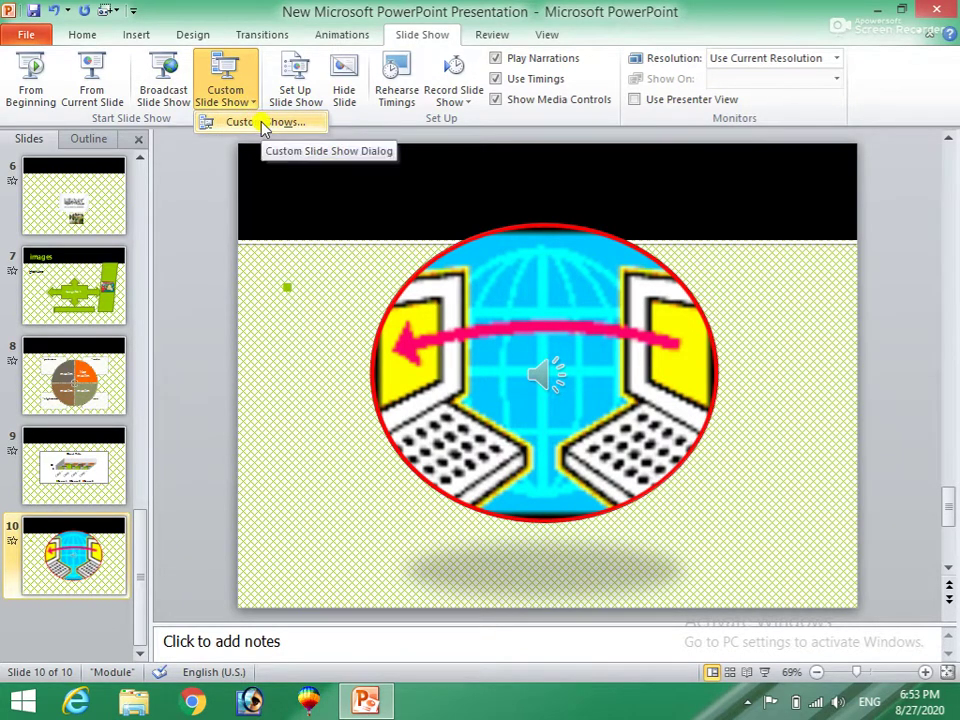
# - Start a new custom show and add the presentation and Picture slides to it
pyautogui.click(259, 121)
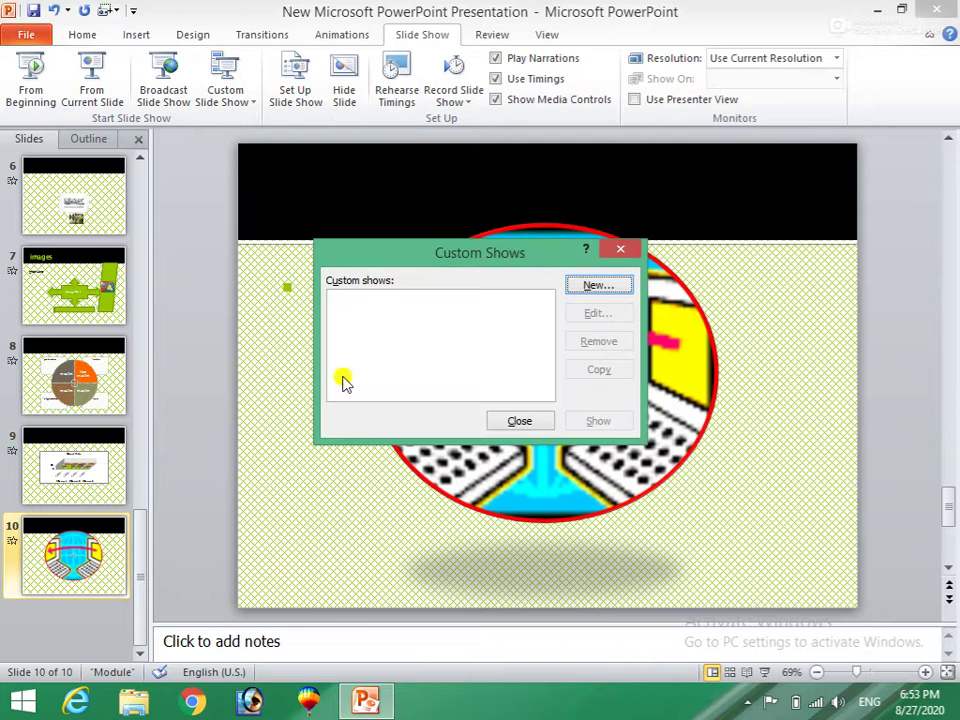
pyautogui.click(593, 287)
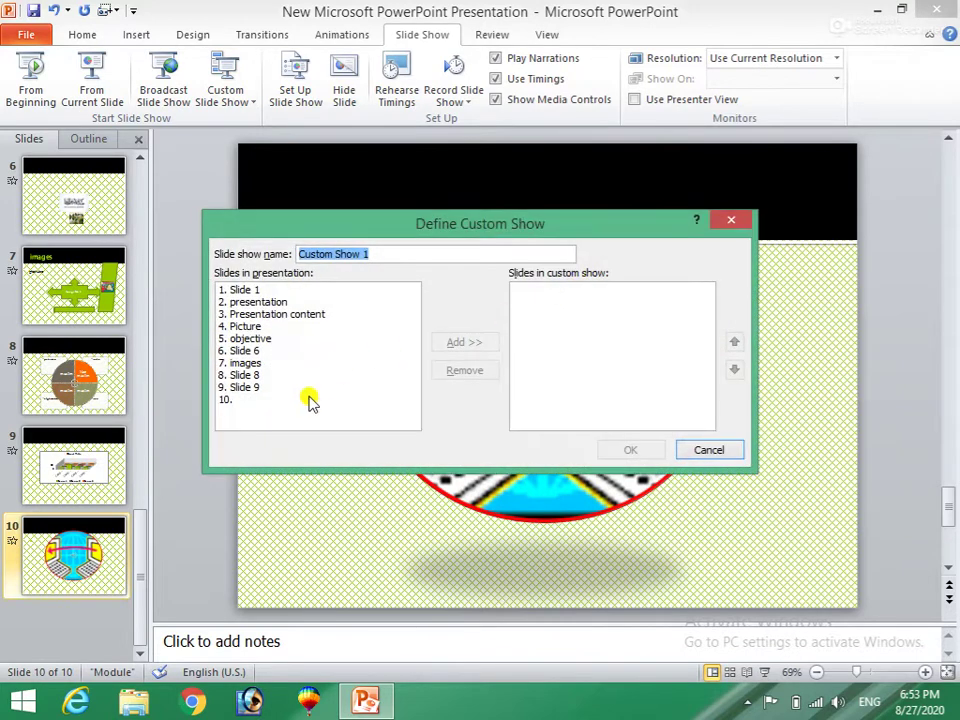
pyautogui.click(252, 303)
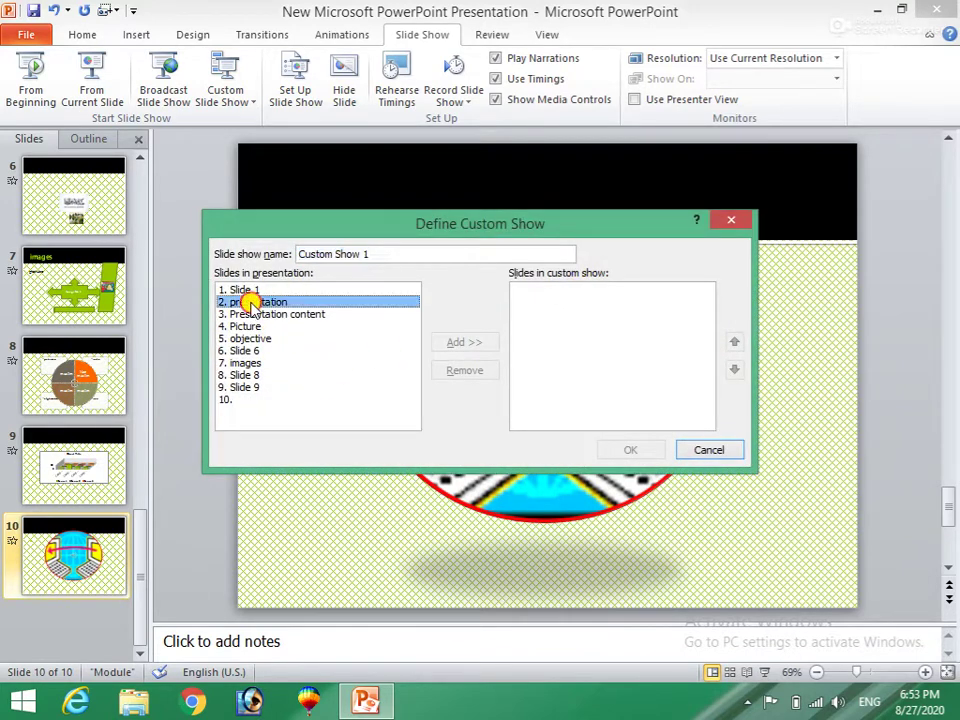
pyautogui.click(465, 343)
pyautogui.click(250, 327)
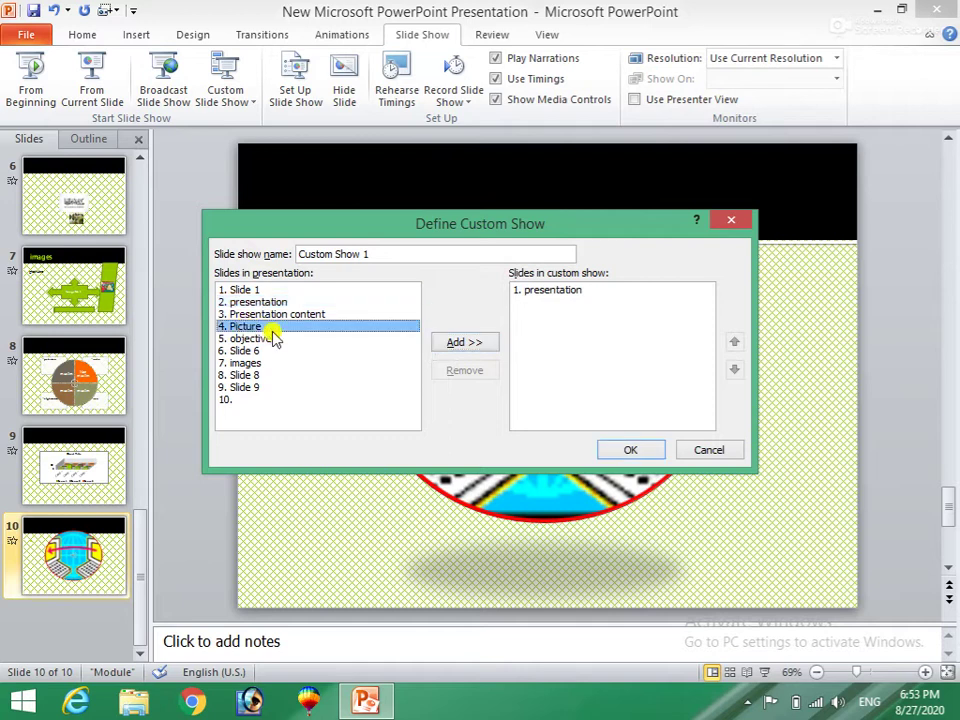
pyautogui.click(457, 342)
# - Add the images and Slide 9 slides, save Custom Show 1 and play it
pyautogui.click(244, 364)
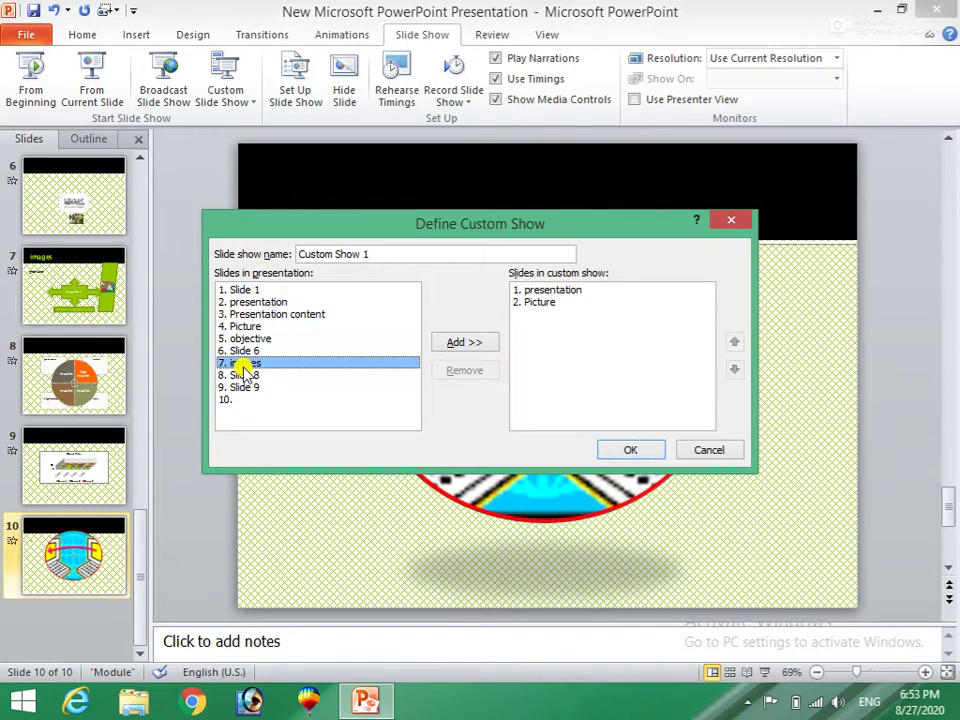
pyautogui.click(464, 342)
pyautogui.click(231, 389)
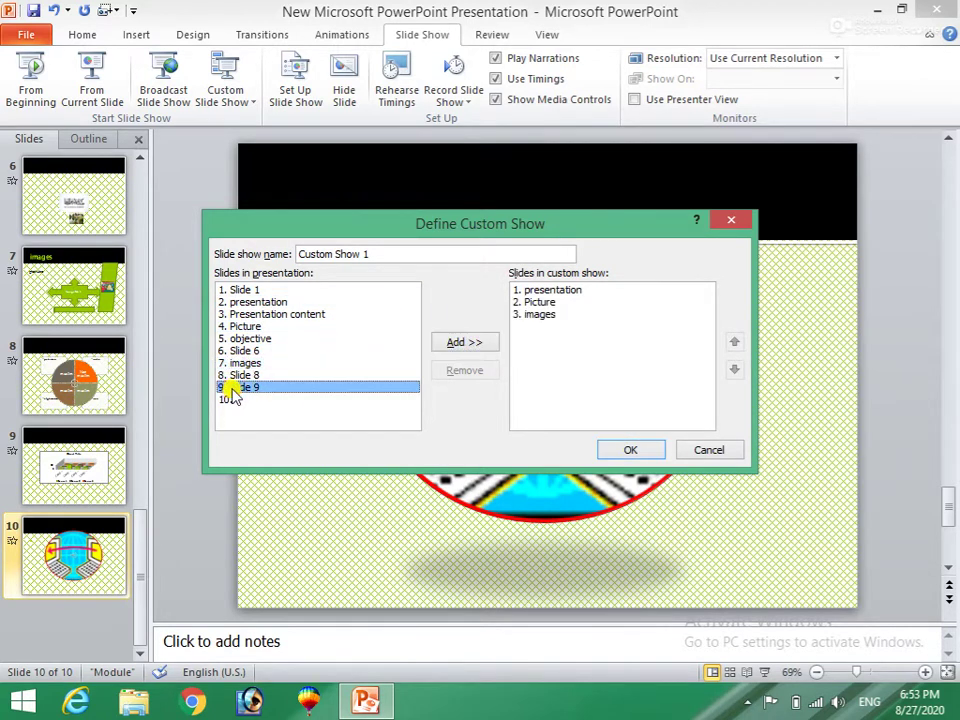
pyautogui.click(487, 344)
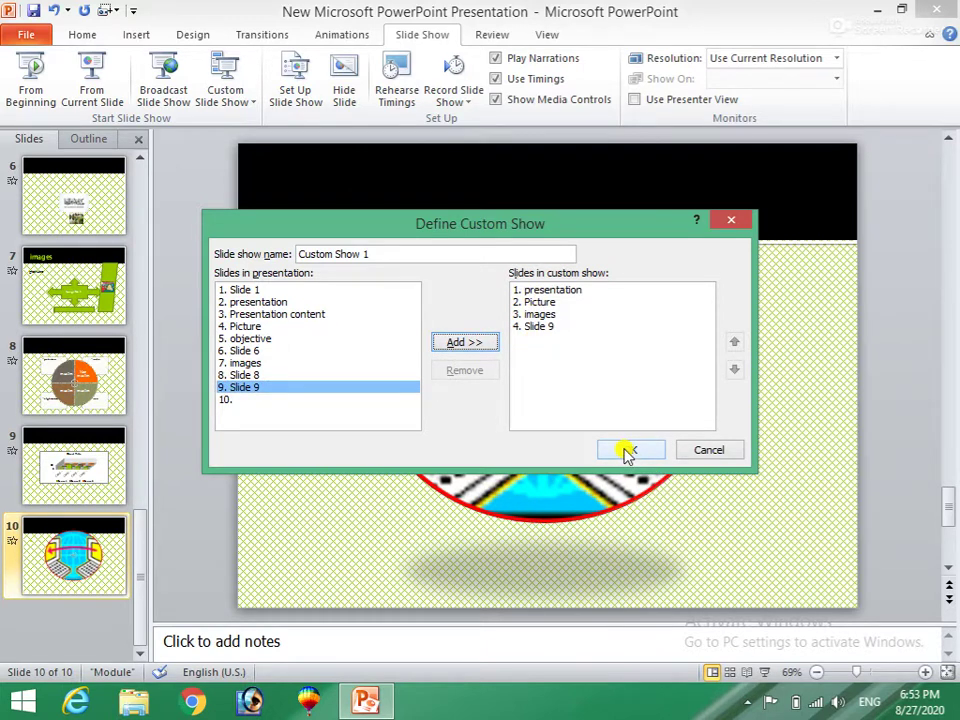
pyautogui.click(626, 451)
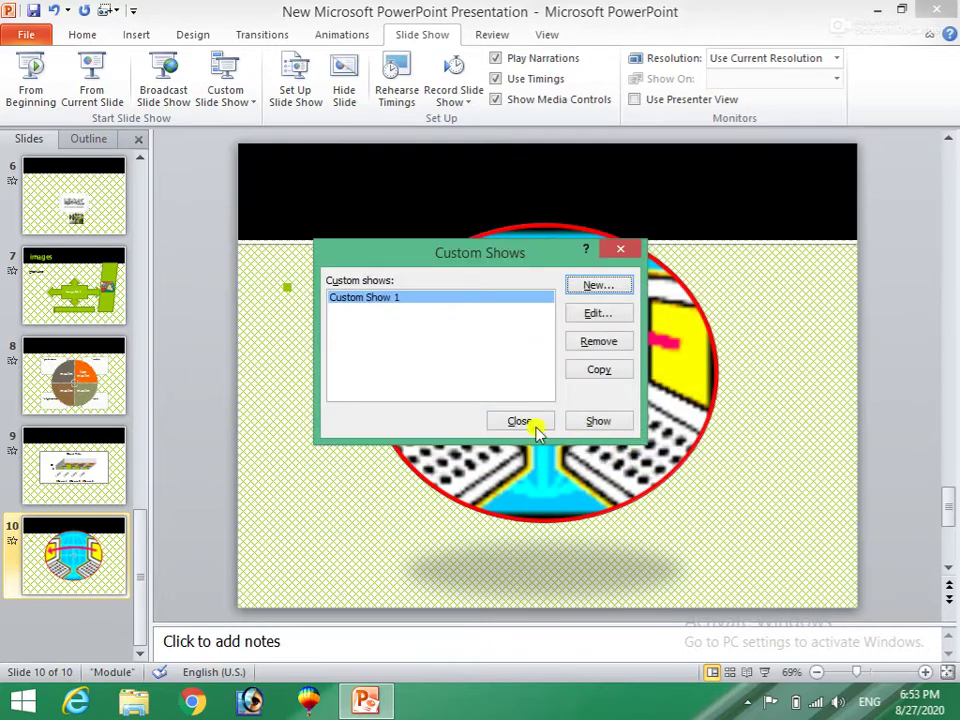
pyautogui.click(598, 423)
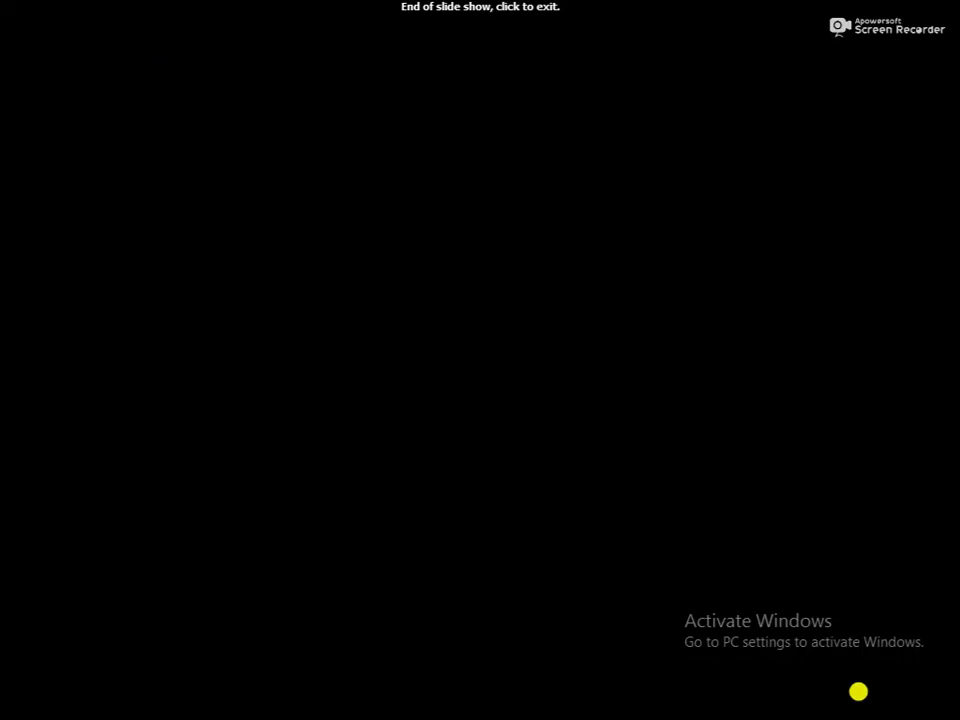
# - Finish and exit Custom Show 1, then check it is listed under Custom Slide Show
pyautogui.click(858, 691)
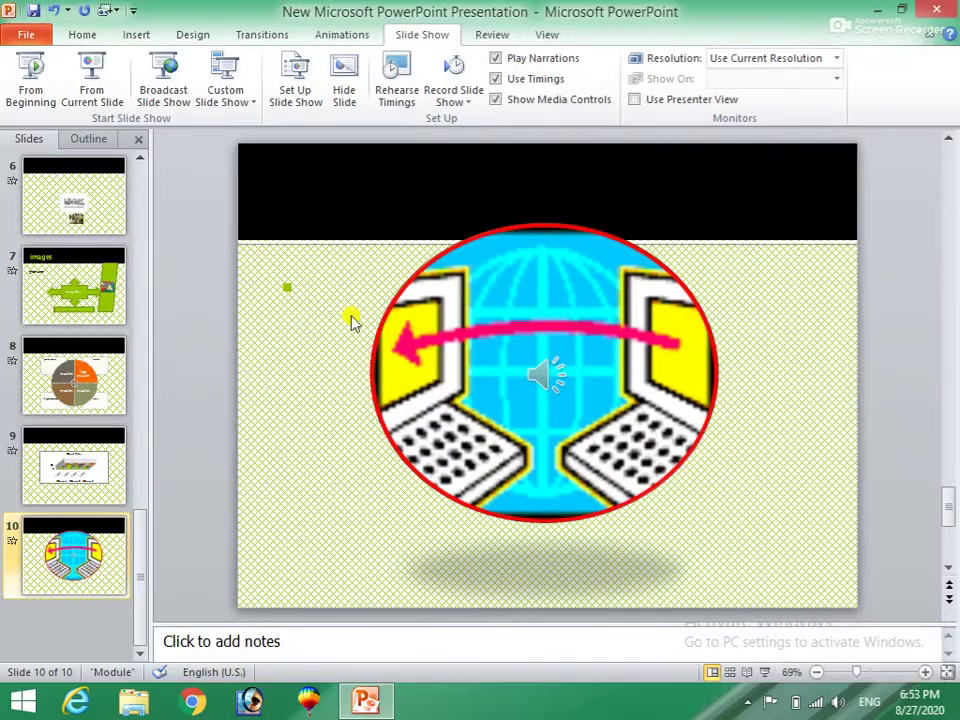
pyautogui.click(247, 110)
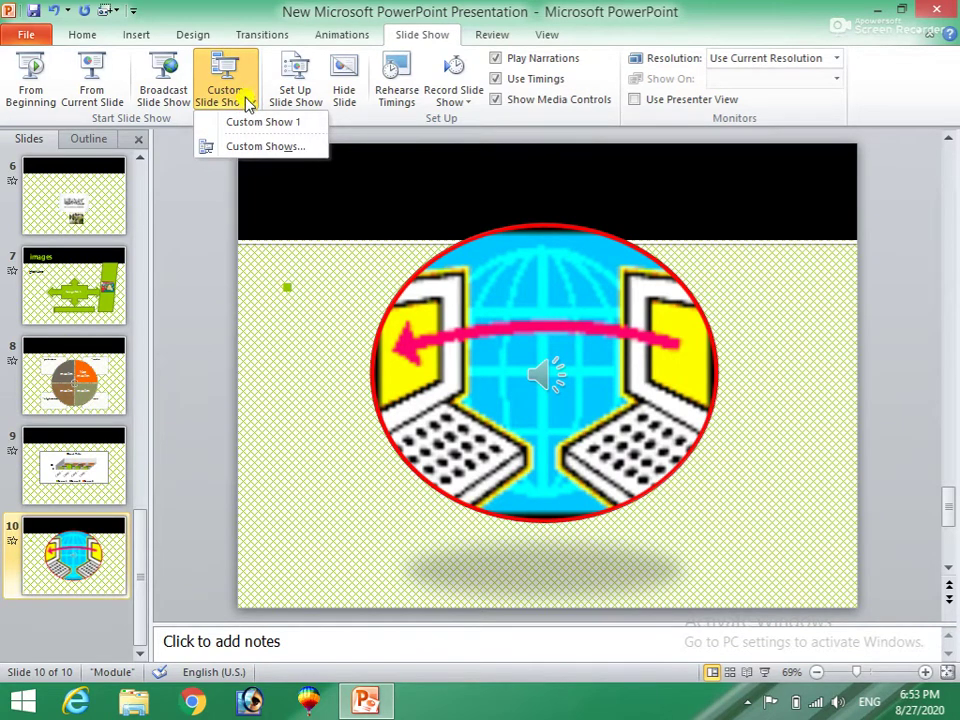
# - Set the show type to Browsed by an individual (window) and start the show with F5
pyautogui.click(302, 90)
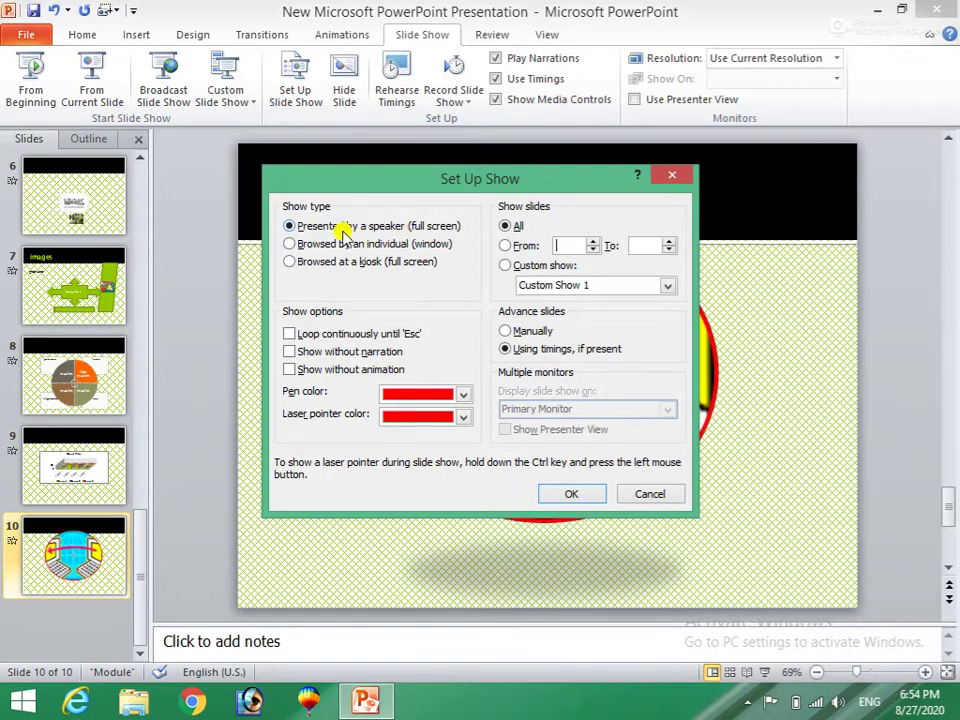
pyautogui.click(290, 244)
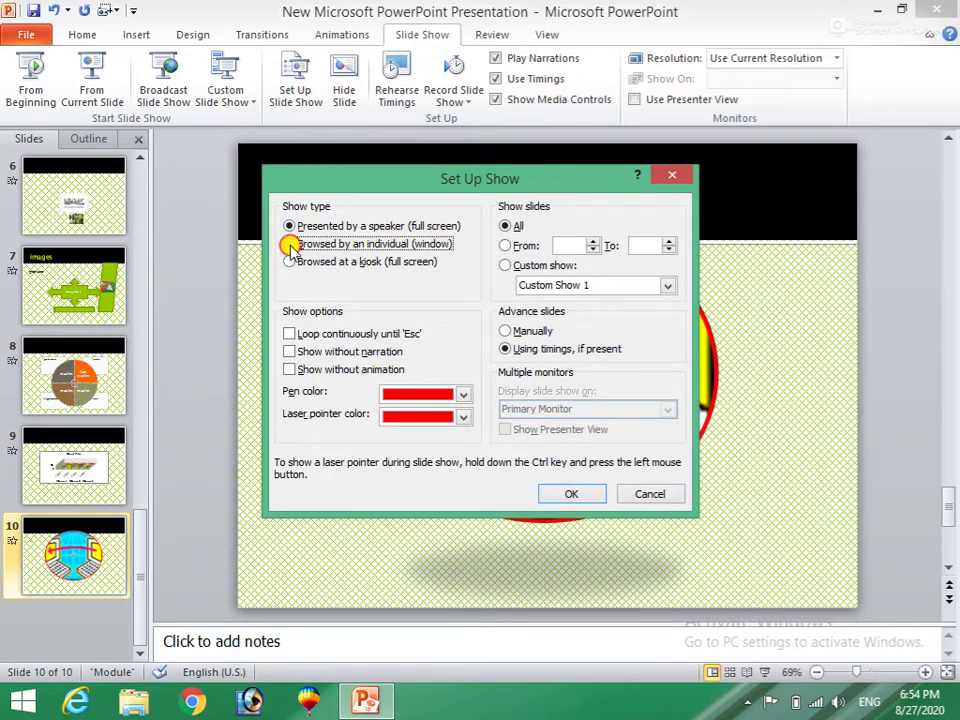
pyautogui.click(562, 496)
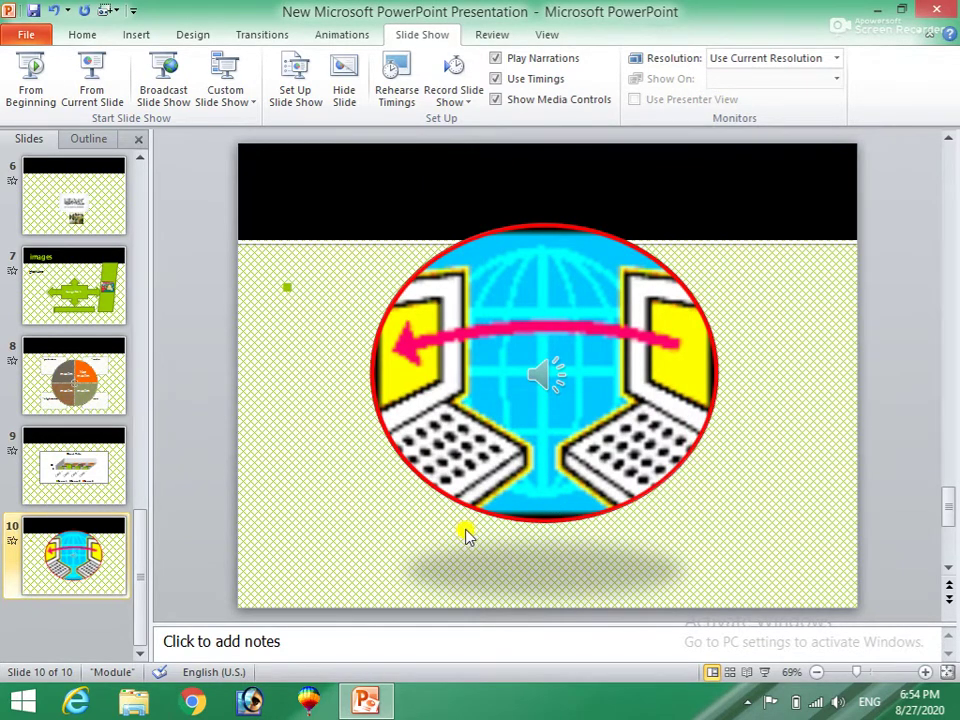
pyautogui.press('F5')
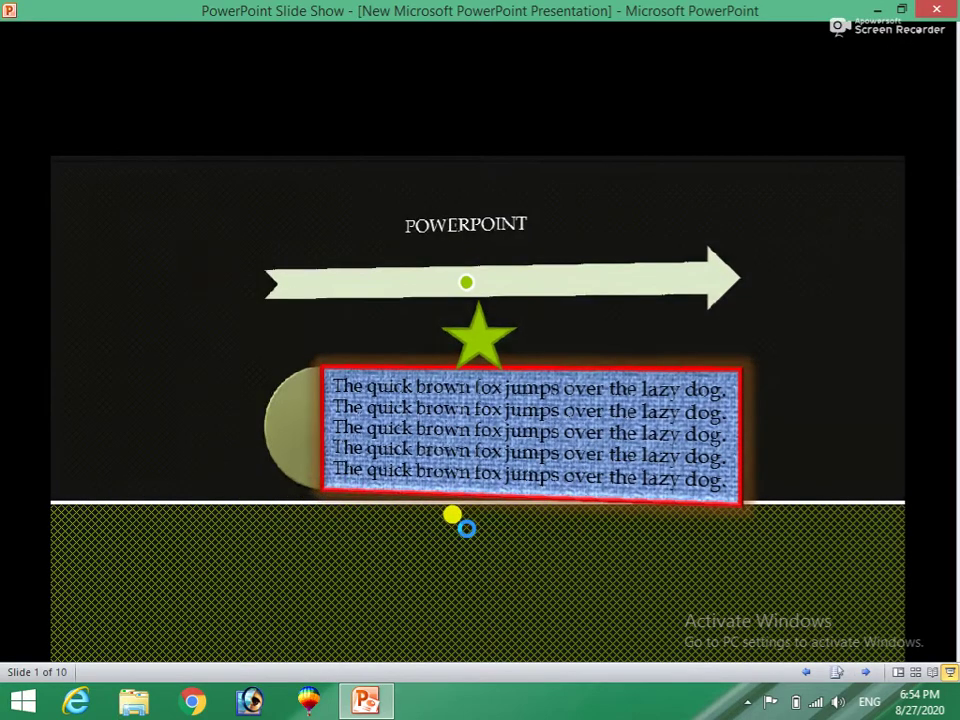
# - Advance through all slides of the windowed show to the end screen and exit
pyautogui.click(466, 528)
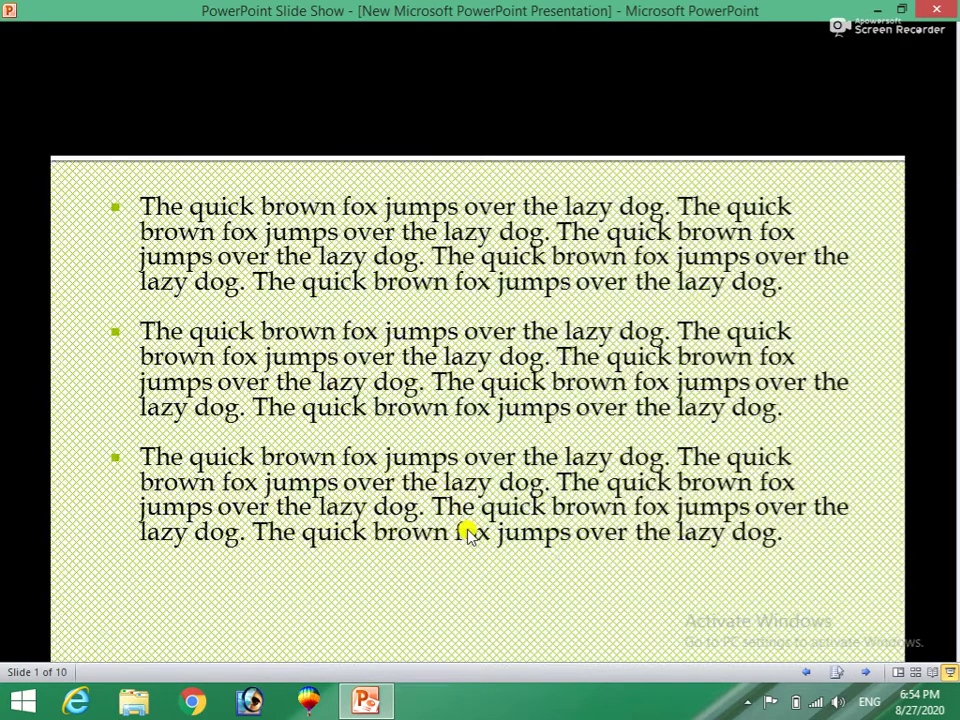
pyautogui.click(638, 228)
pyautogui.click(634, 229)
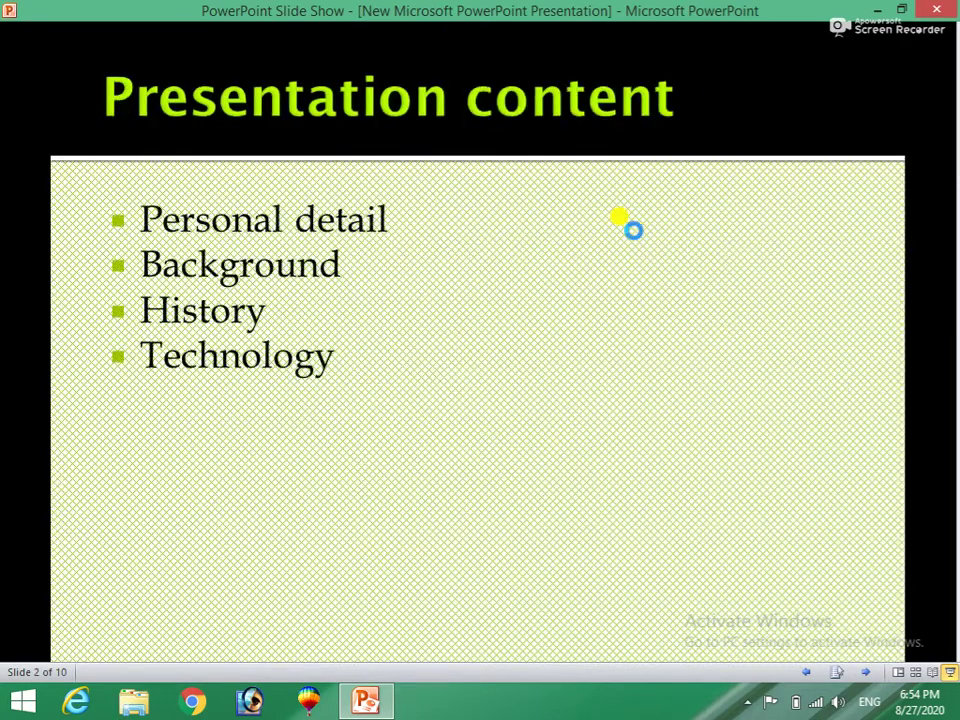
pyautogui.click(634, 234)
pyautogui.click(634, 234)
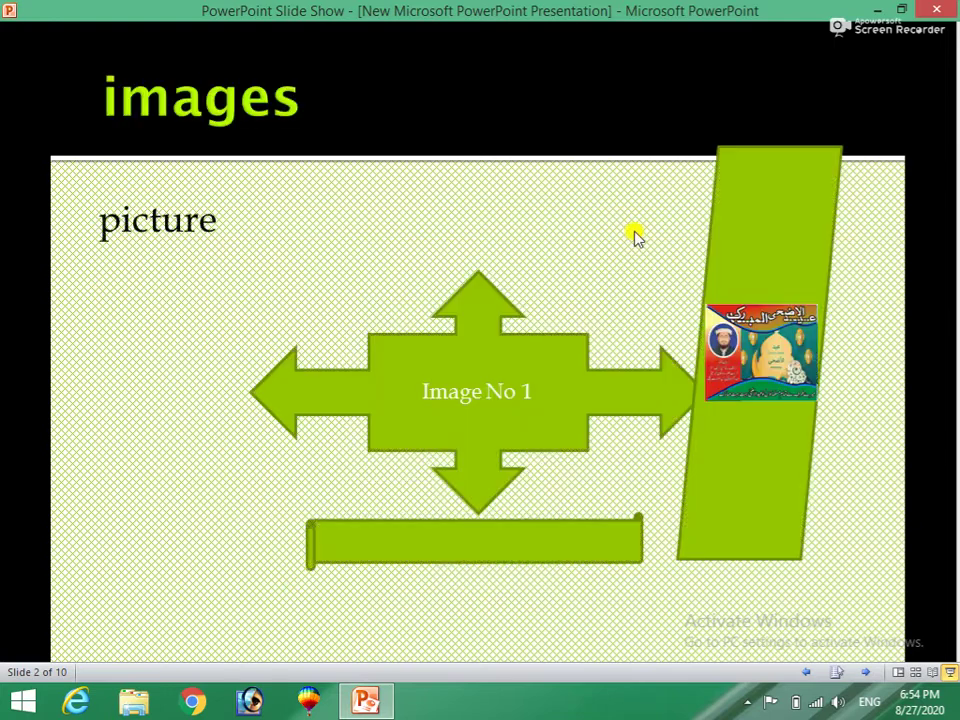
pyautogui.click(634, 234)
pyautogui.click(634, 234)
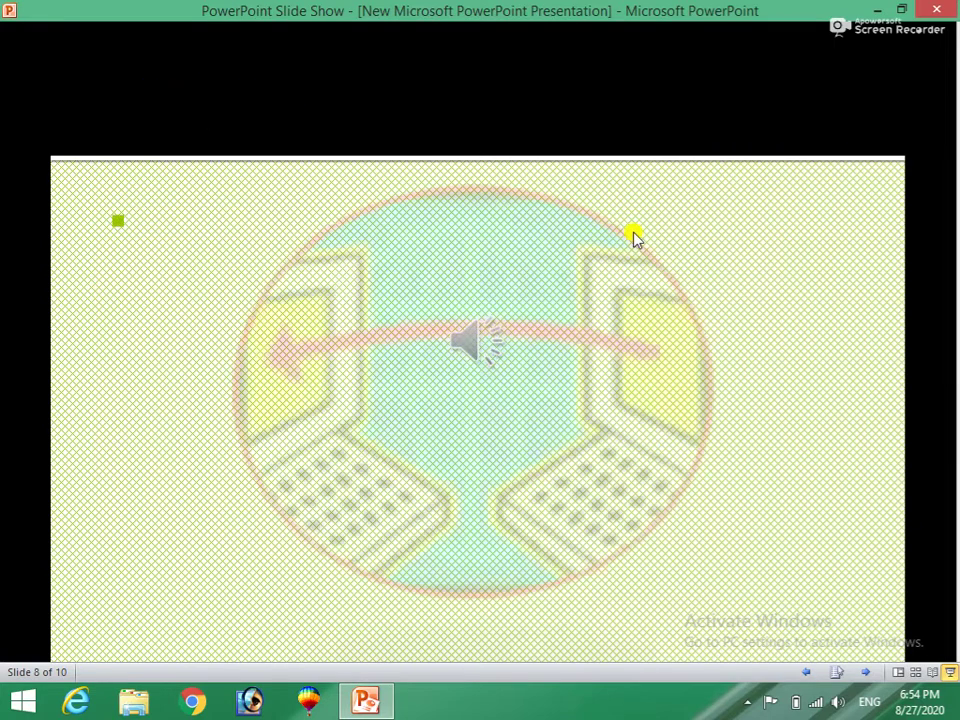
pyautogui.click(634, 235)
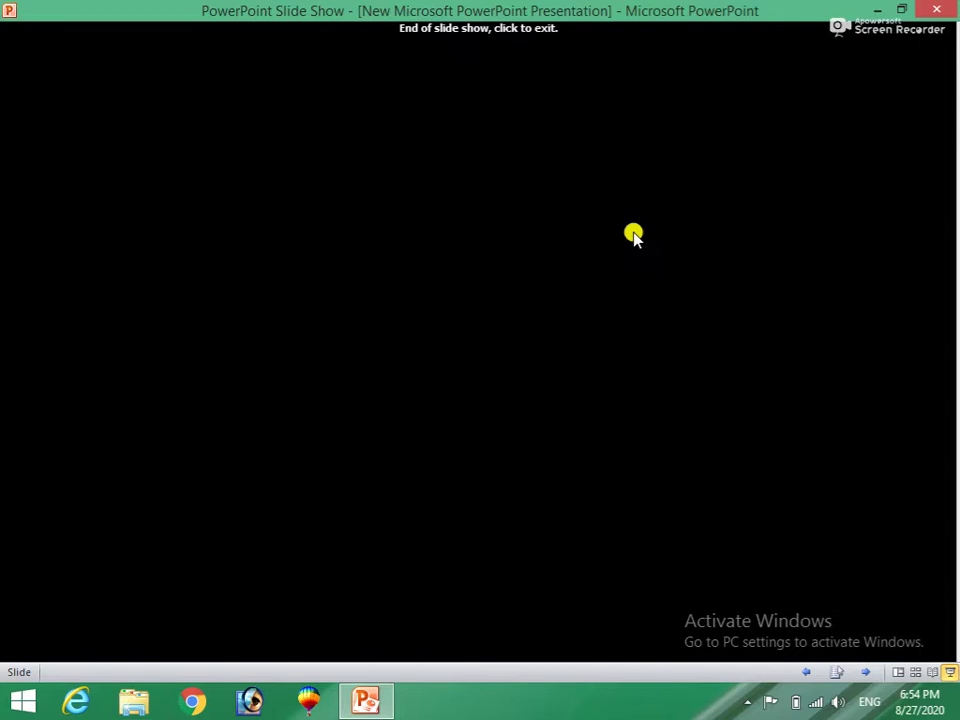
pyautogui.click(634, 234)
pyautogui.click(292, 107)
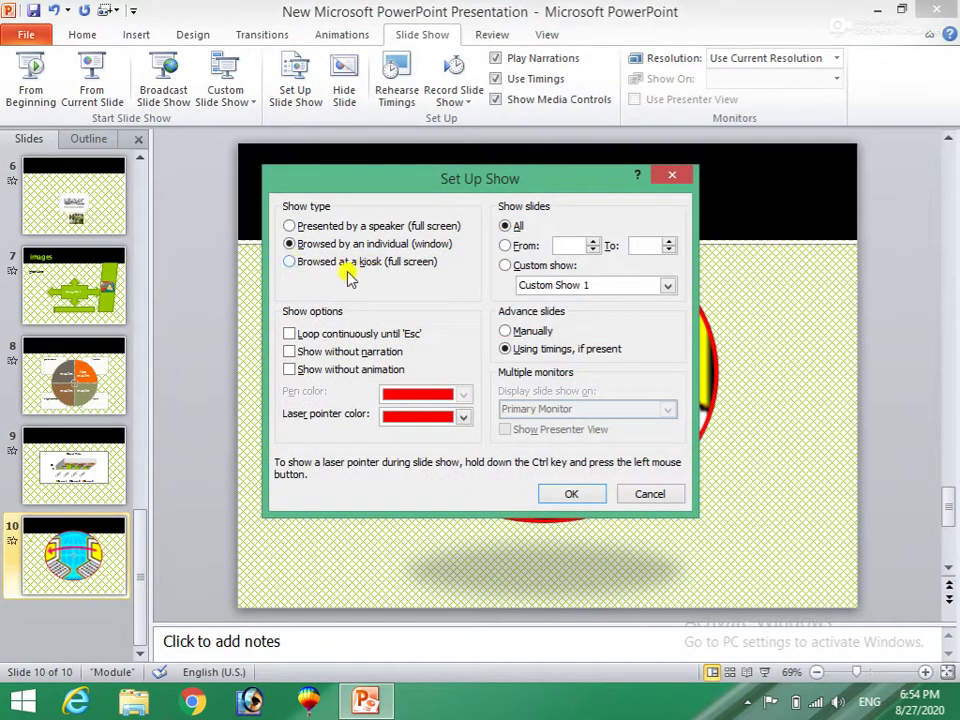
# - Switch the show type to Browsed at a kiosk (full screen) and confirm
pyautogui.click(289, 262)
pyautogui.click(566, 494)
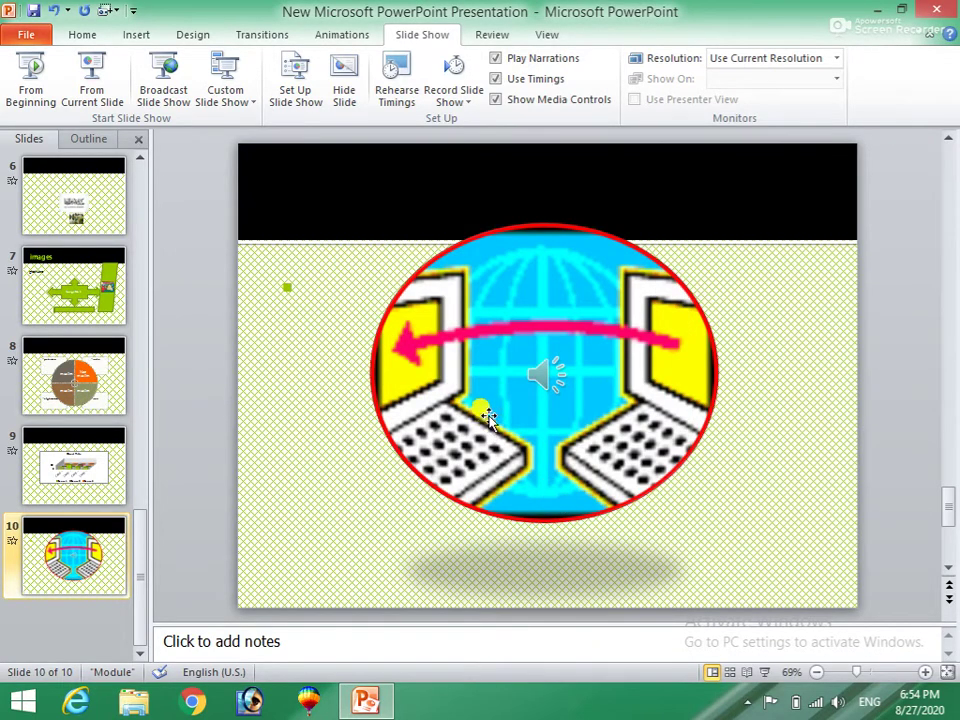
# - Run the kiosk show, end it with Esc, and return to slide 1
pyautogui.press('F5')
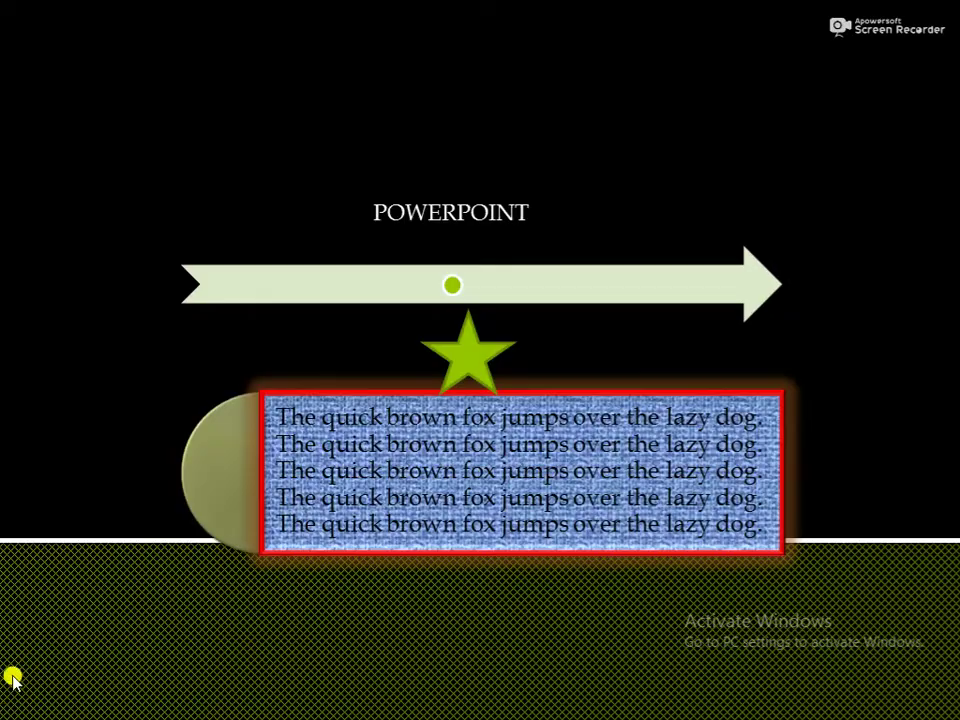
pyautogui.press('Escape')
pyautogui.press('Home')
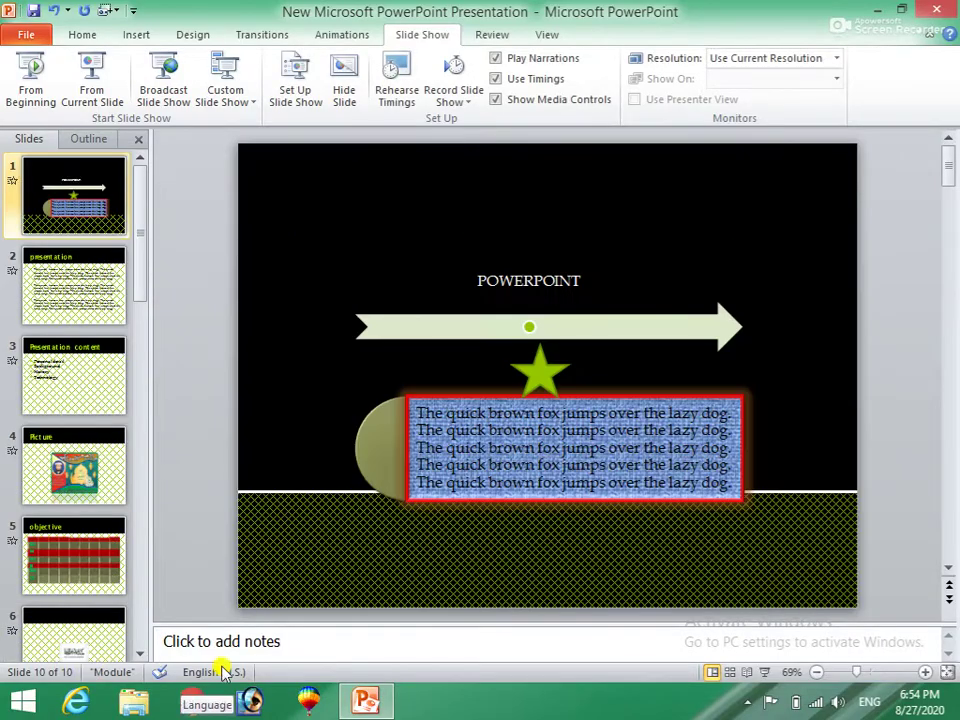
# - Set Presented by a speaker (full screen) with Loop continuously until 'Esc', then start the show
pyautogui.click(293, 100)
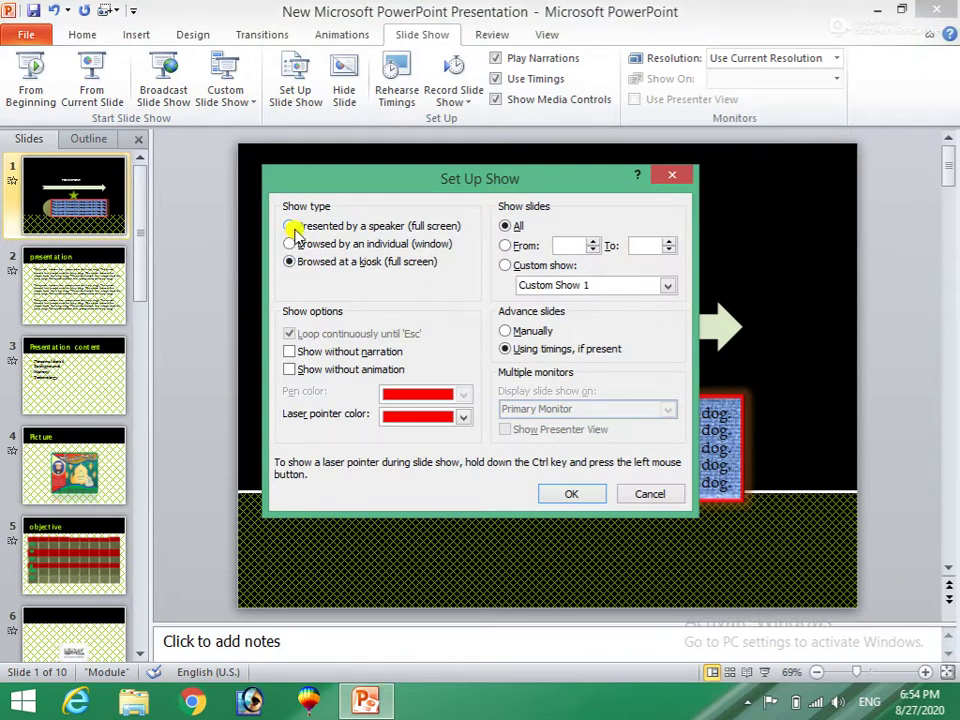
pyautogui.click(292, 227)
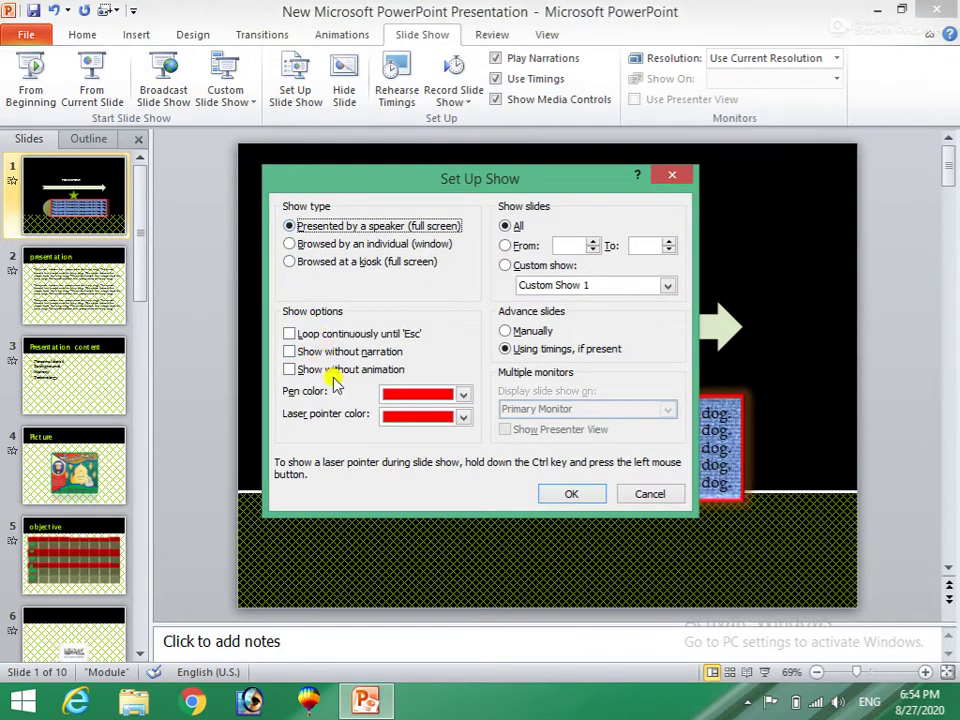
pyautogui.click(291, 336)
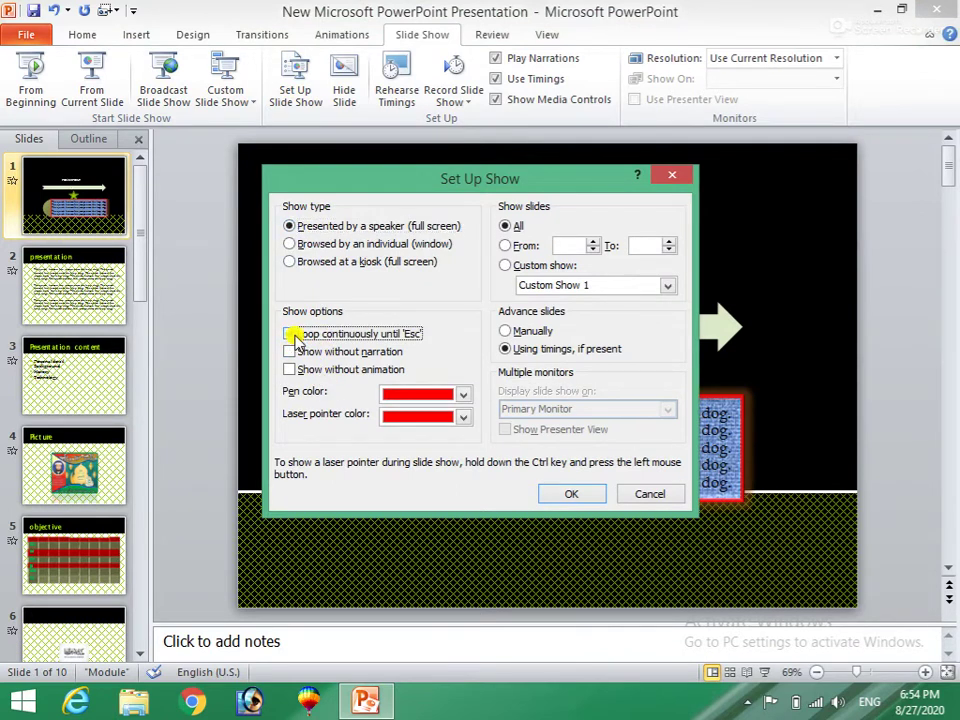
pyautogui.click(555, 494)
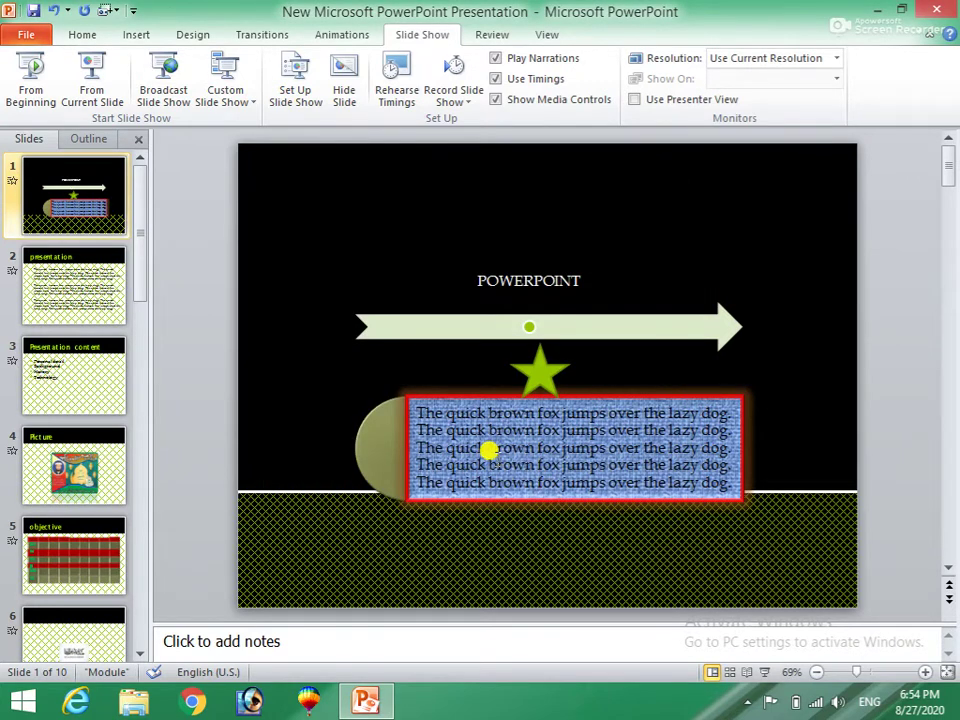
pyautogui.press('F5')
# - End the running show, then turn off looping and turn on Show without narration
pyautogui.click(495, 459)
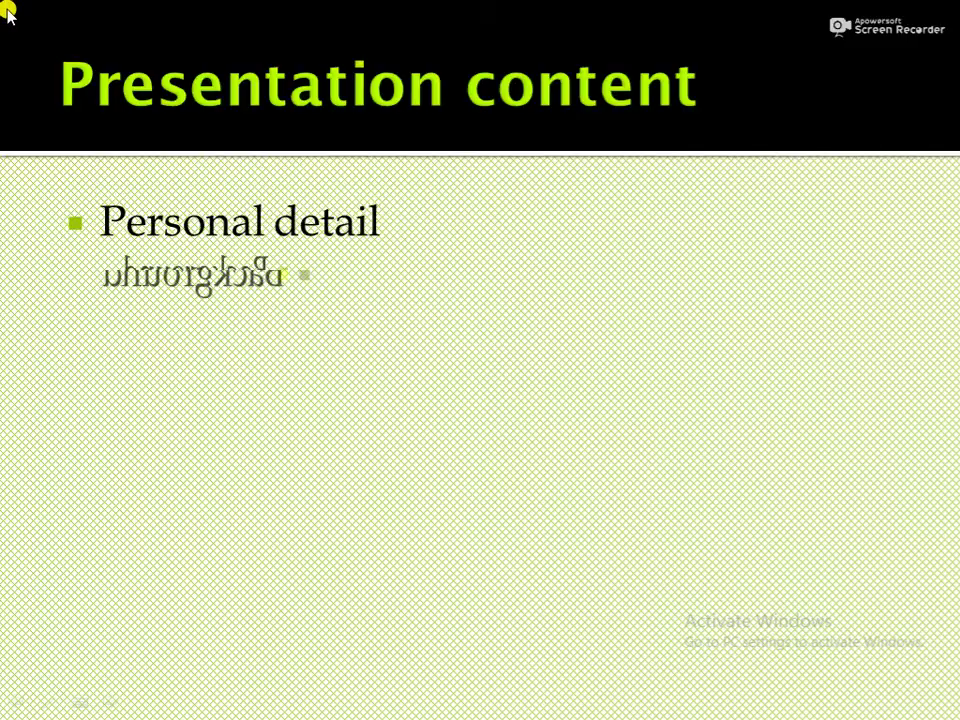
pyautogui.press('Escape')
pyautogui.click(297, 98)
pyautogui.click(290, 336)
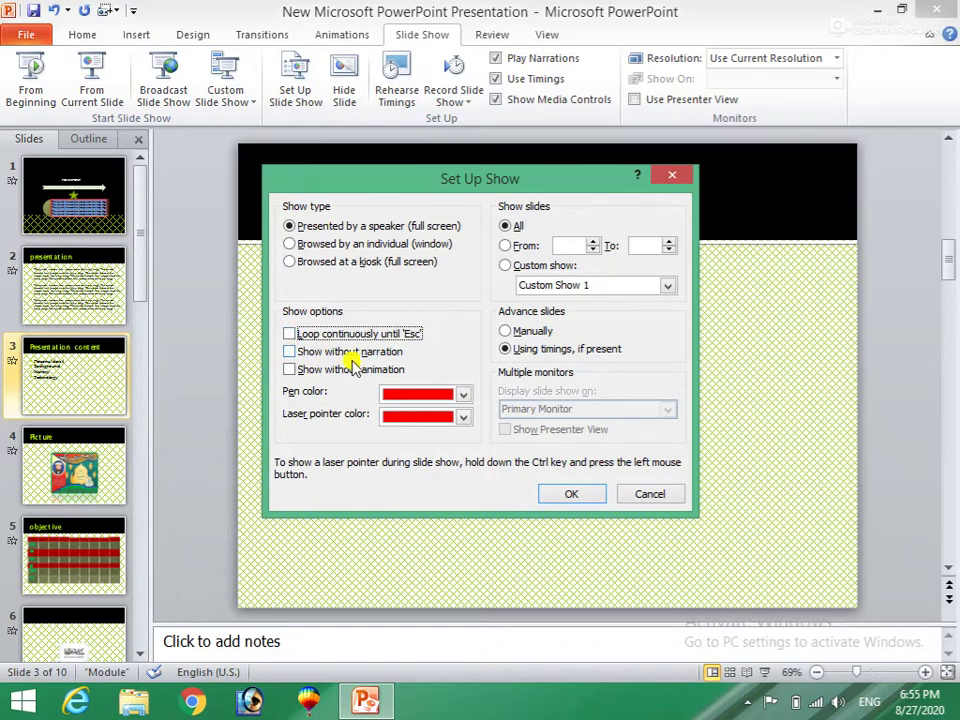
pyautogui.click(289, 352)
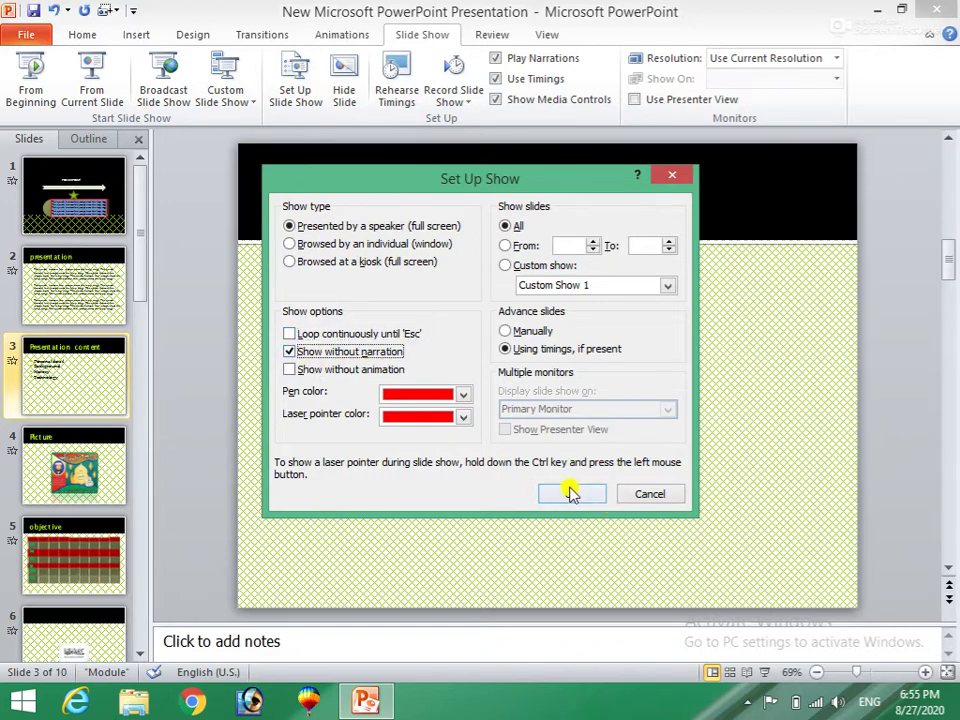
pyautogui.click(569, 494)
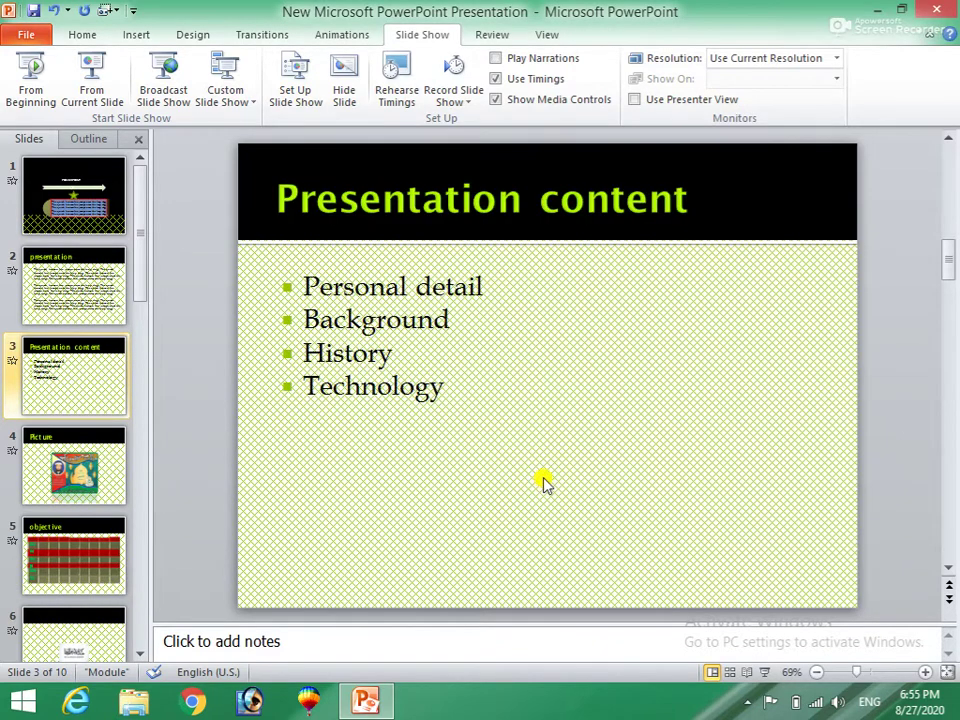
pyautogui.press('F5')
pyautogui.click(484, 452)
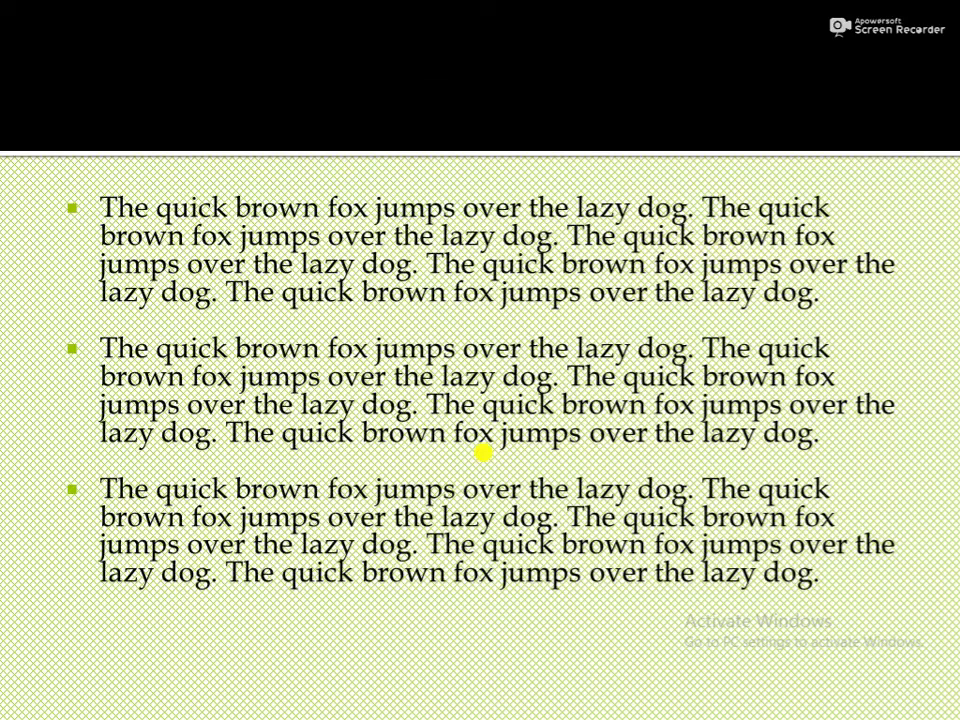
pyautogui.click(484, 452)
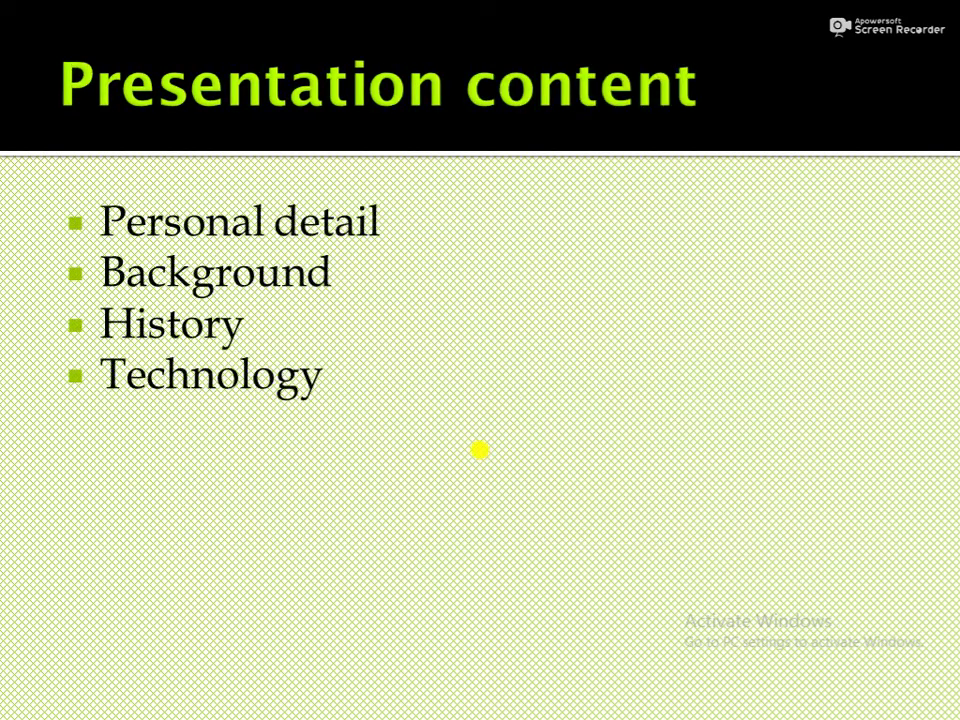
pyautogui.click(480, 450)
pyautogui.click(480, 450)
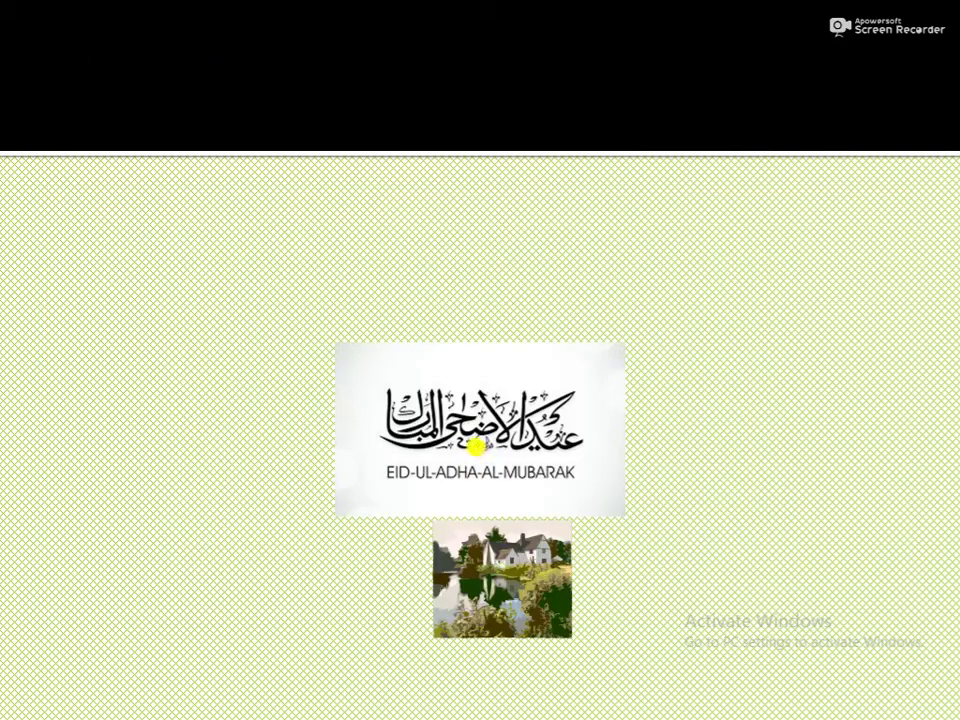
pyautogui.click(231, 315)
pyautogui.click(231, 315)
pyautogui.click(231, 315)
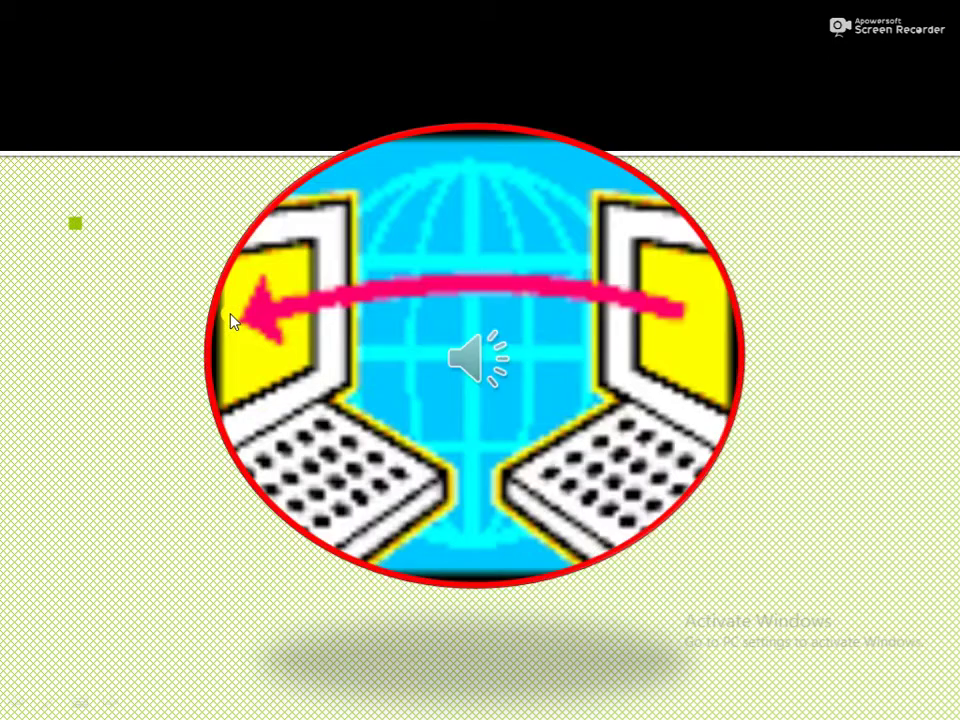
pyautogui.click(231, 316)
pyautogui.click(231, 317)
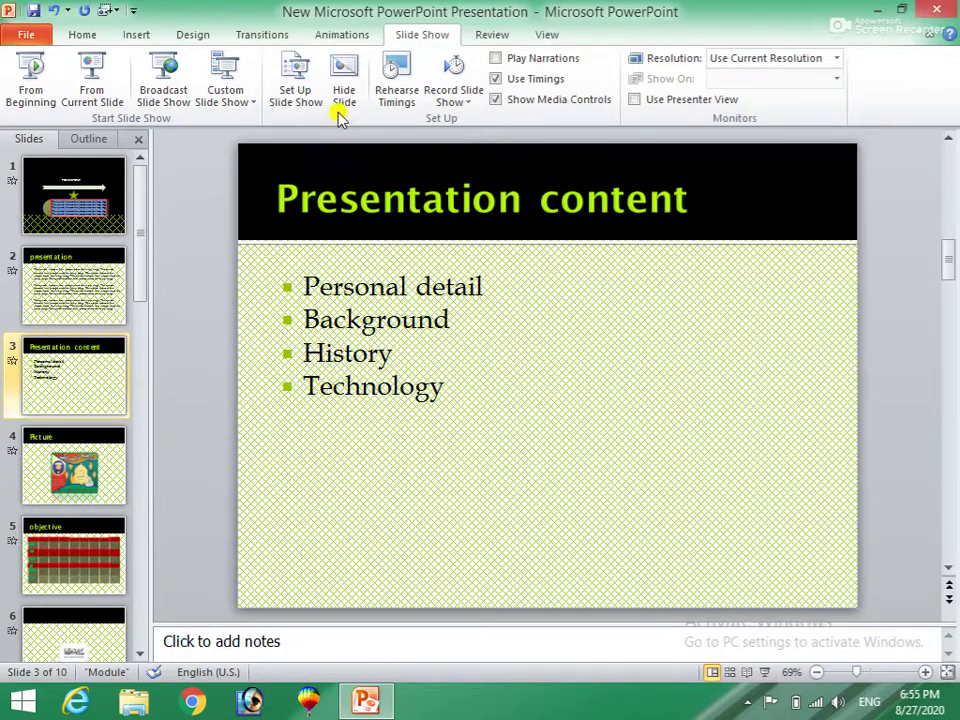
# - Untick Show without narration, toggle Show without animation, confirm, and start the show
pyautogui.click(296, 82)
pyautogui.click(290, 353)
pyautogui.click(290, 371)
pyautogui.click(555, 497)
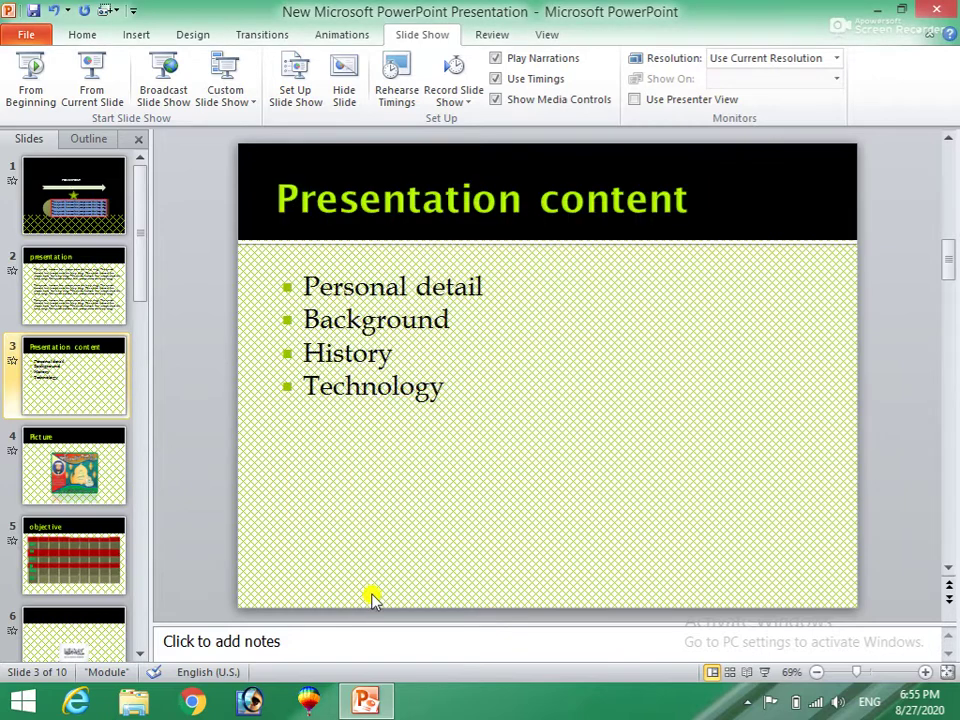
pyautogui.press('F5')
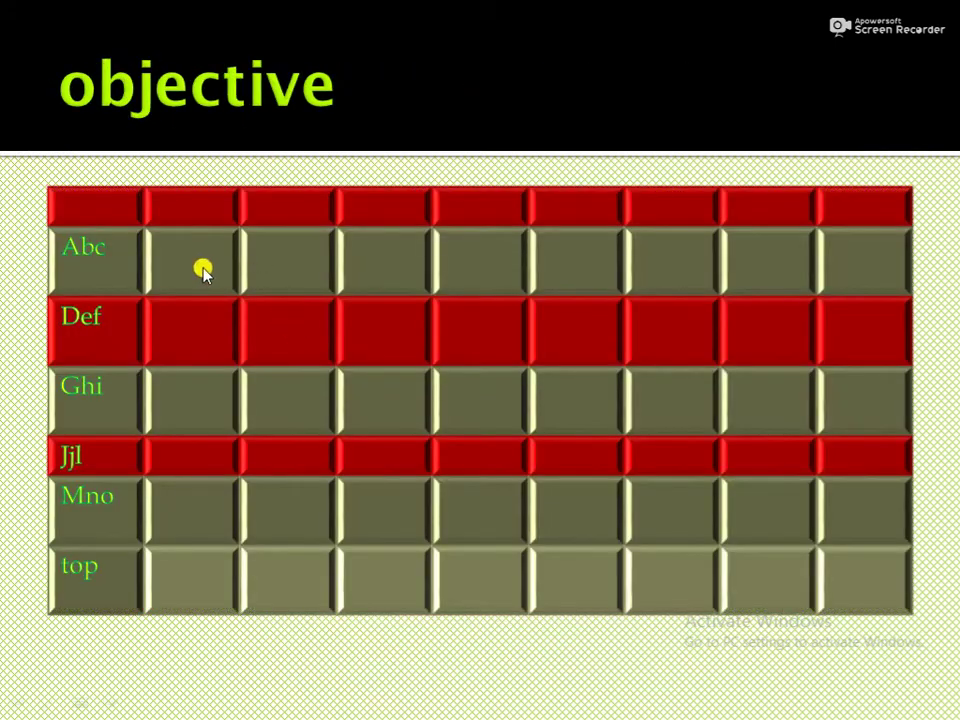
# - Advance the full-screen show past the Eid and images slides to the 3-D chart slide
pyautogui.click(484, 452)
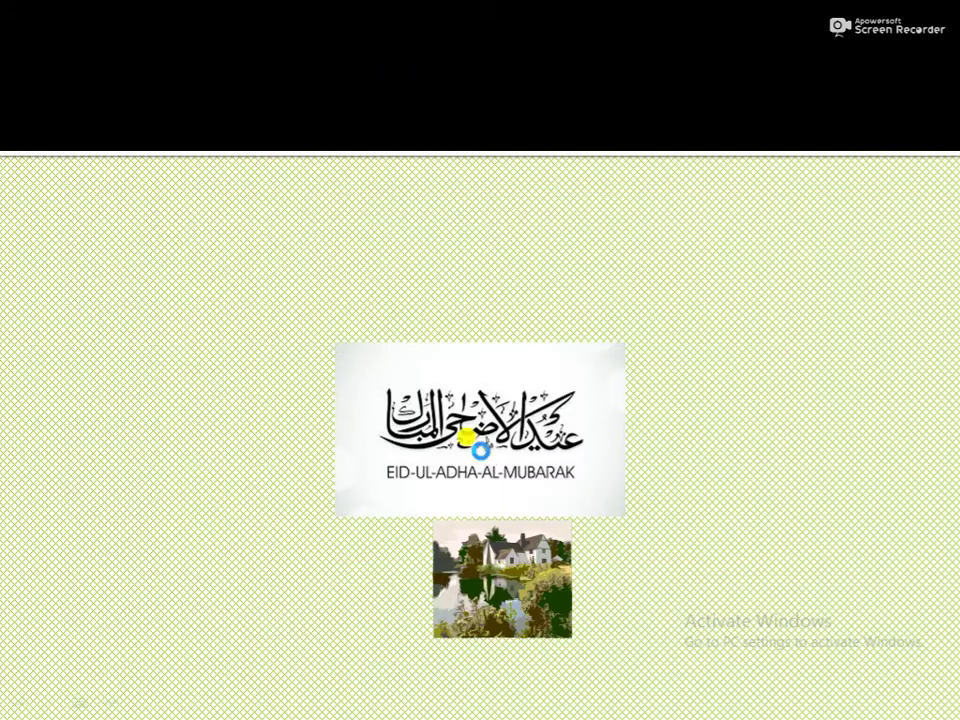
pyautogui.click(480, 451)
pyautogui.click(480, 452)
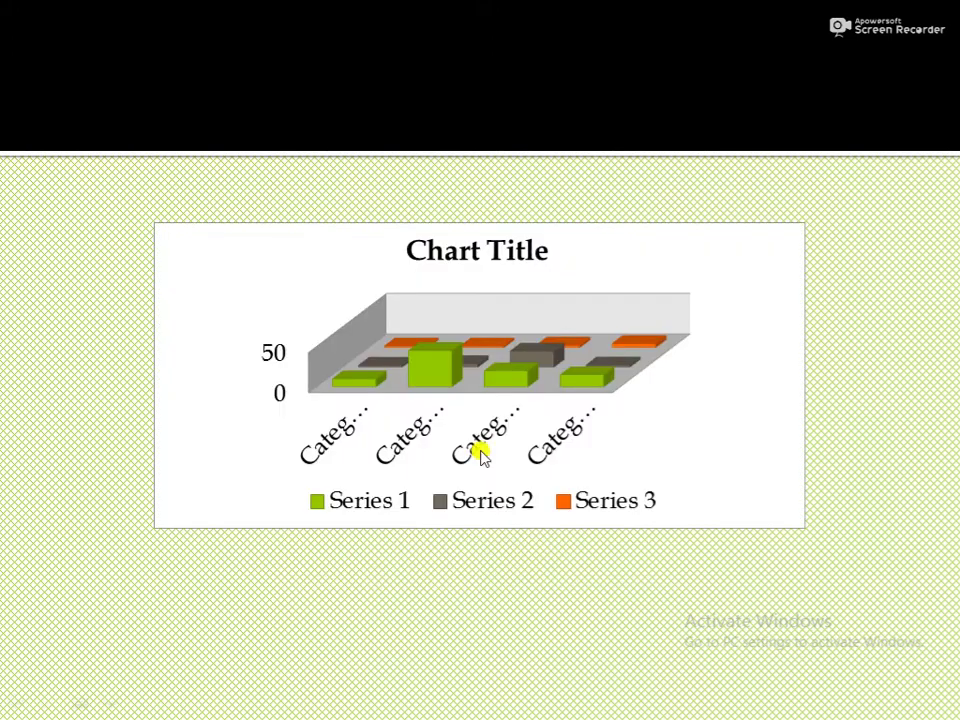